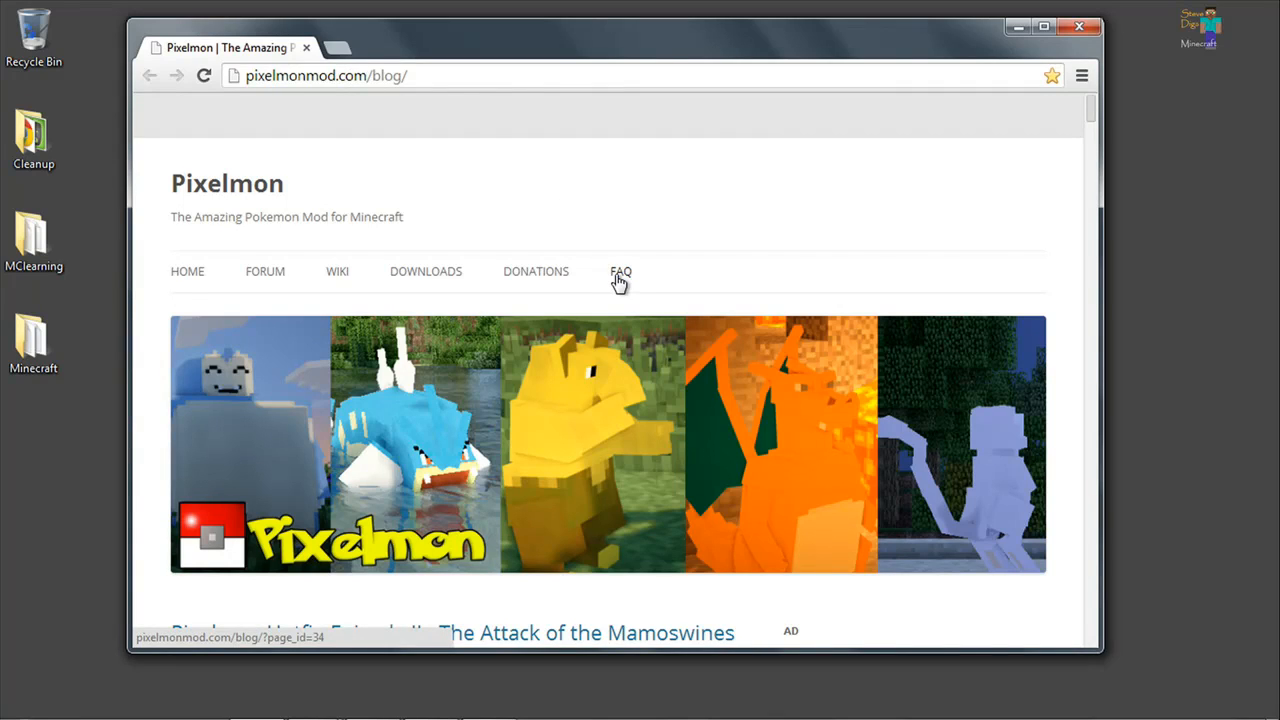
# Download the recommended Forge installer, forge-1.6.4-9.11.1.965-installer.jar, from the Pixelmon downloads page, dismissing the pop-up and skipping the ad.
pyautogui.click(431, 275)
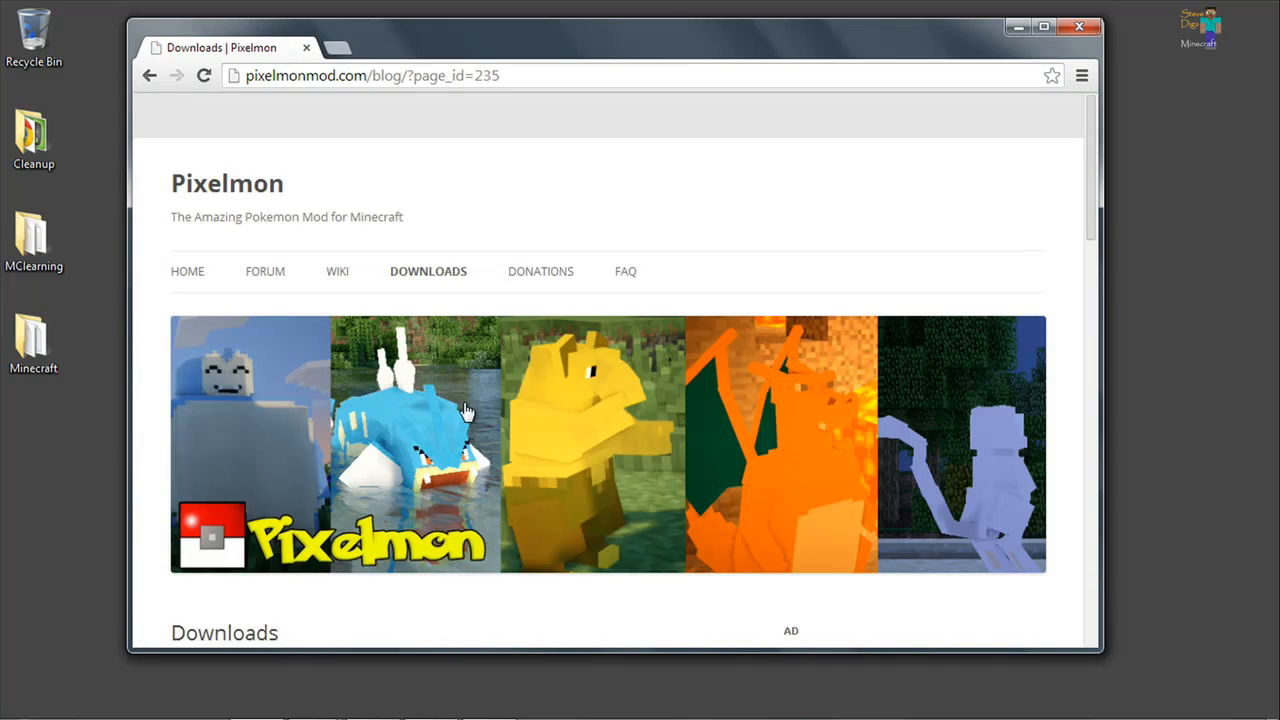
pyautogui.scroll(-3, 465, 410)
pyautogui.scroll(-3, 465, 410)
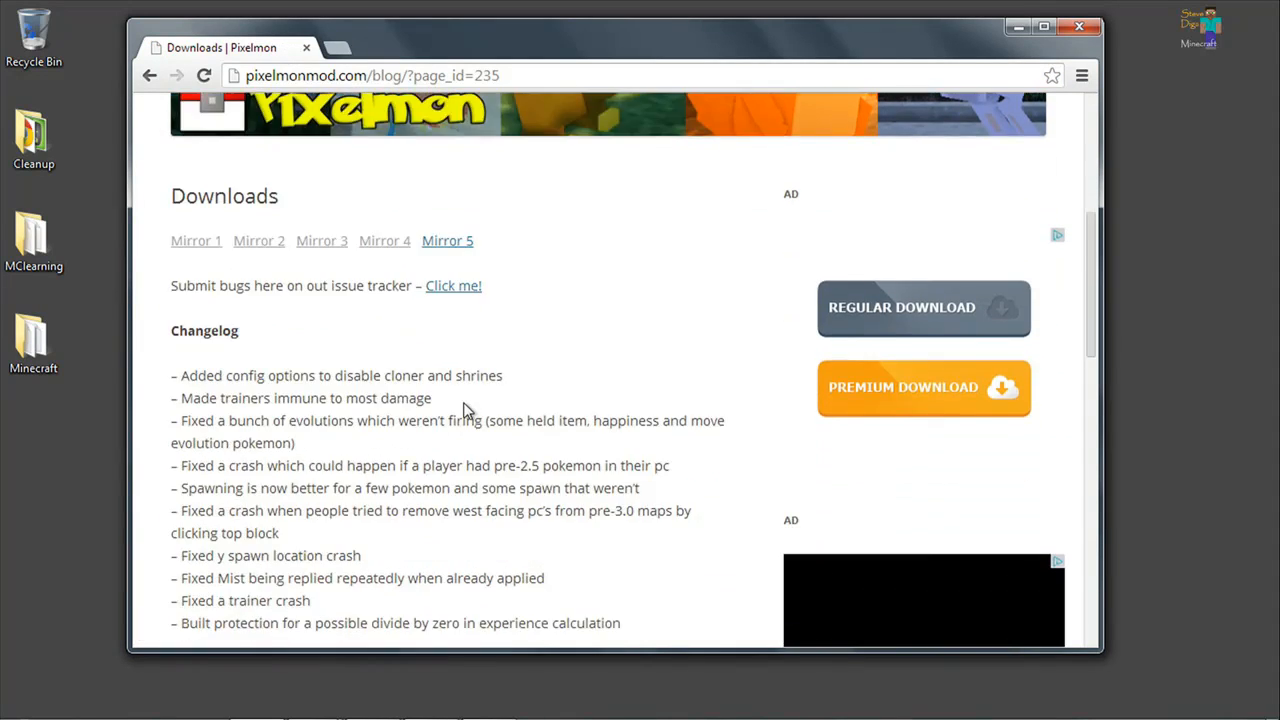
pyautogui.scroll(-5, 465, 410)
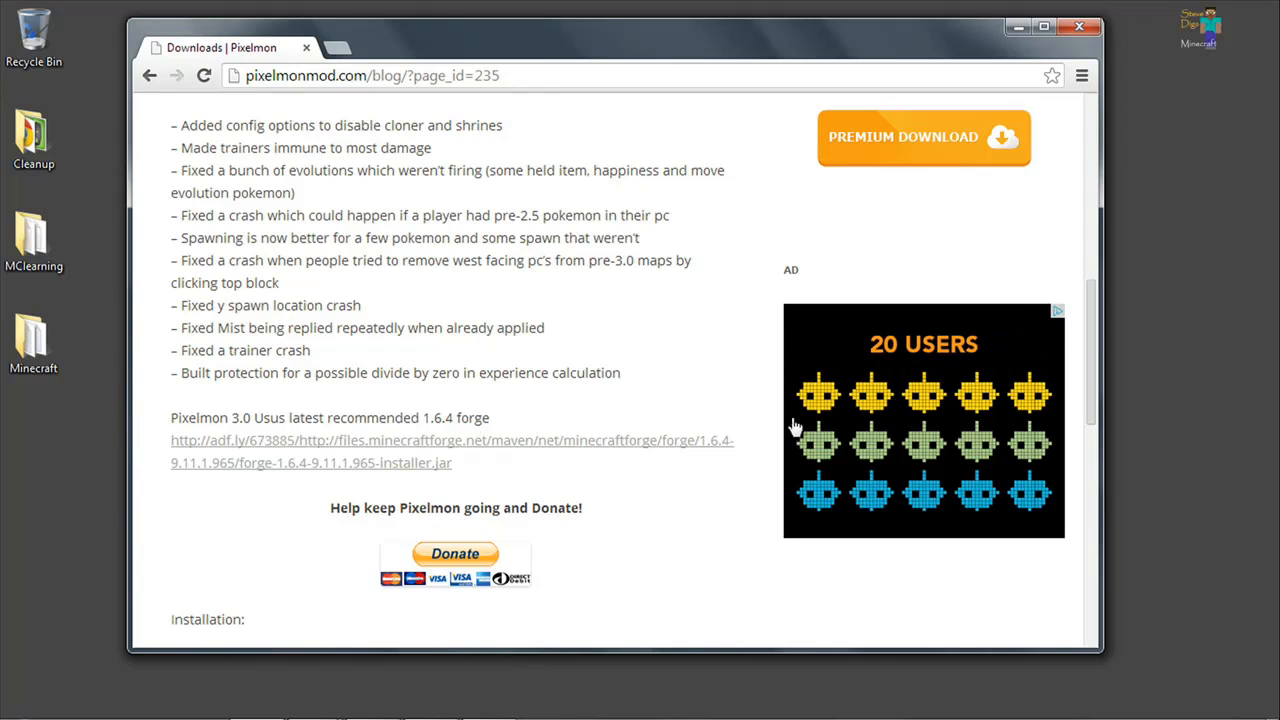
pyautogui.click(289, 468)
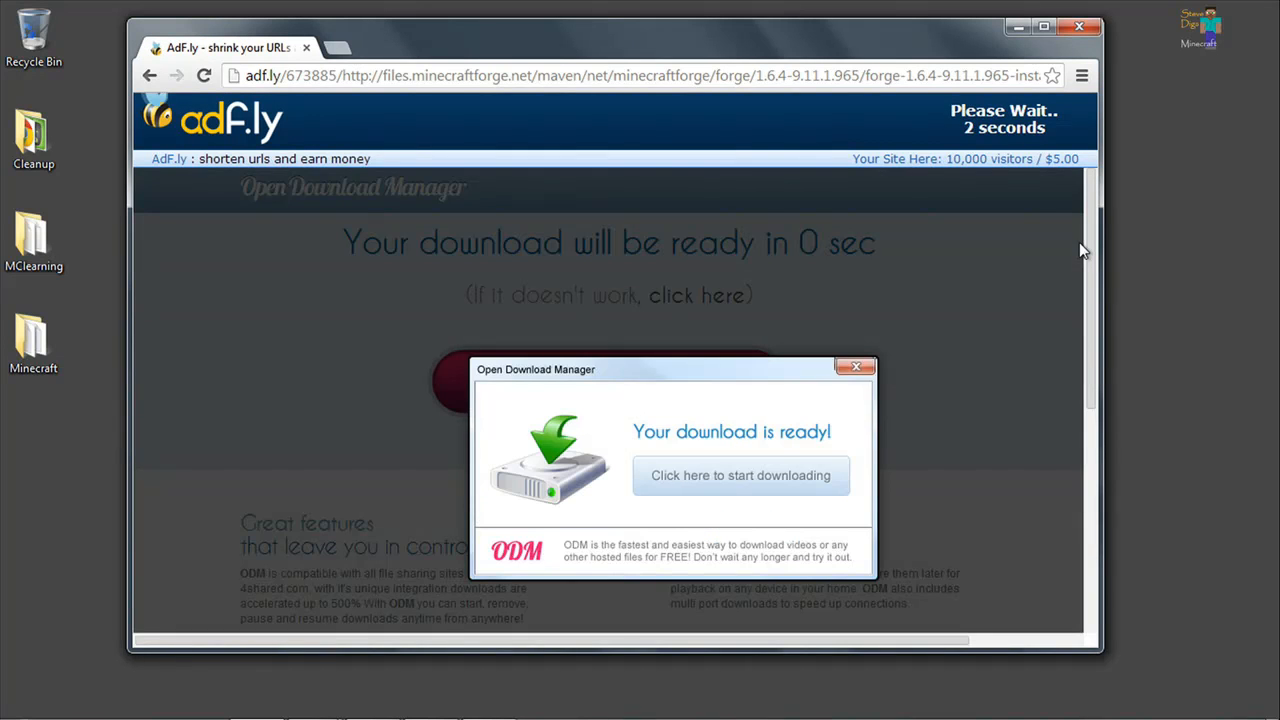
pyautogui.click(856, 367)
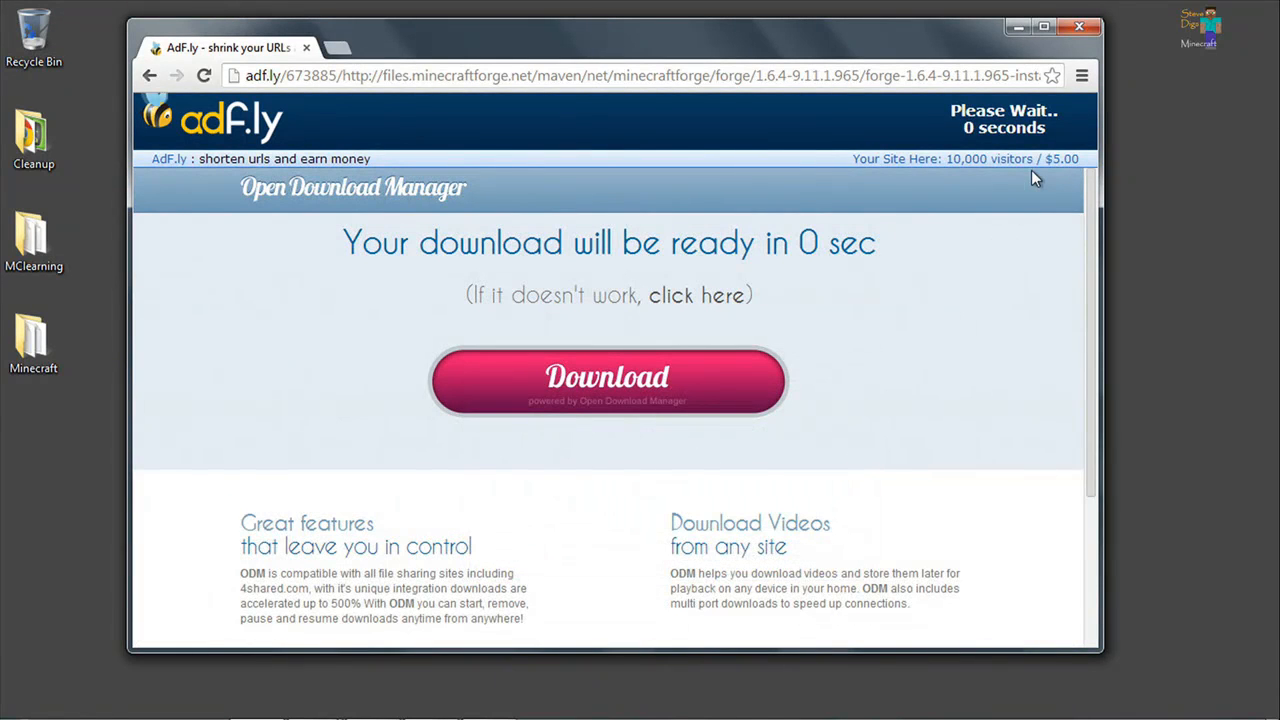
pyautogui.click(1030, 123)
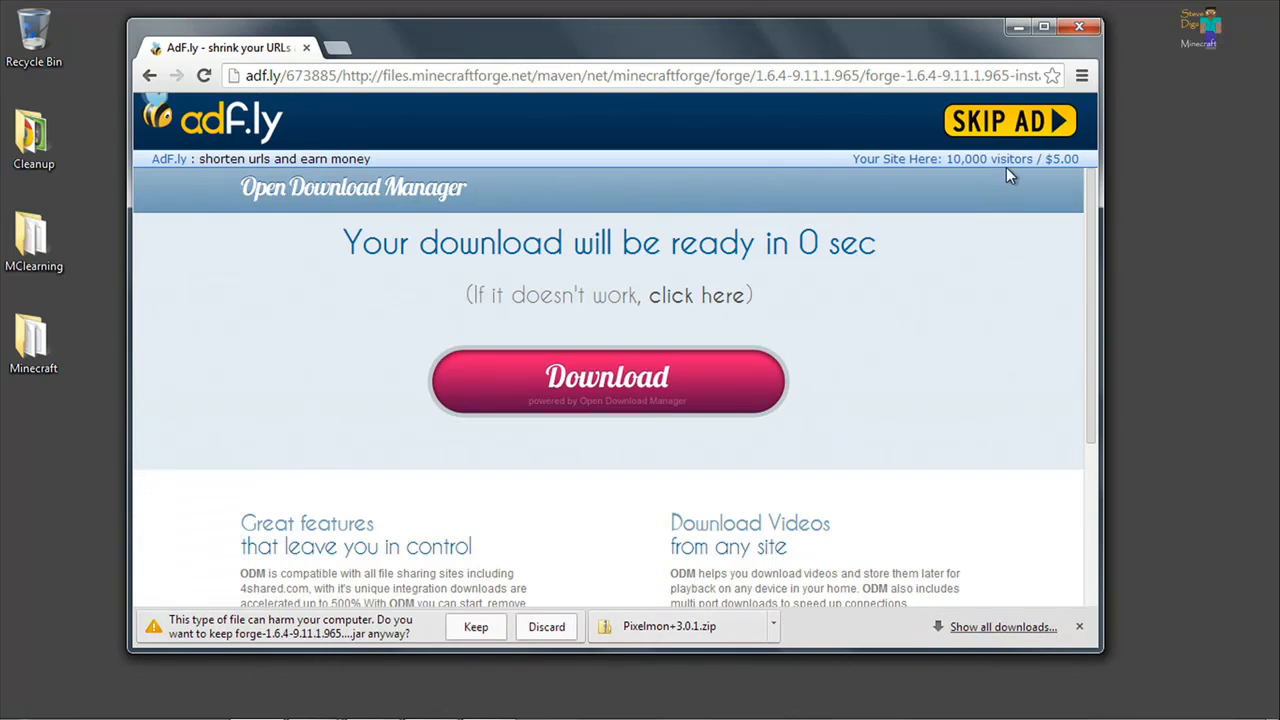
# Switch from the browser to the open Downloads folder and select forge-1.6.4-9.11.1.965-installer.jar.
pyautogui.click(1019, 26)
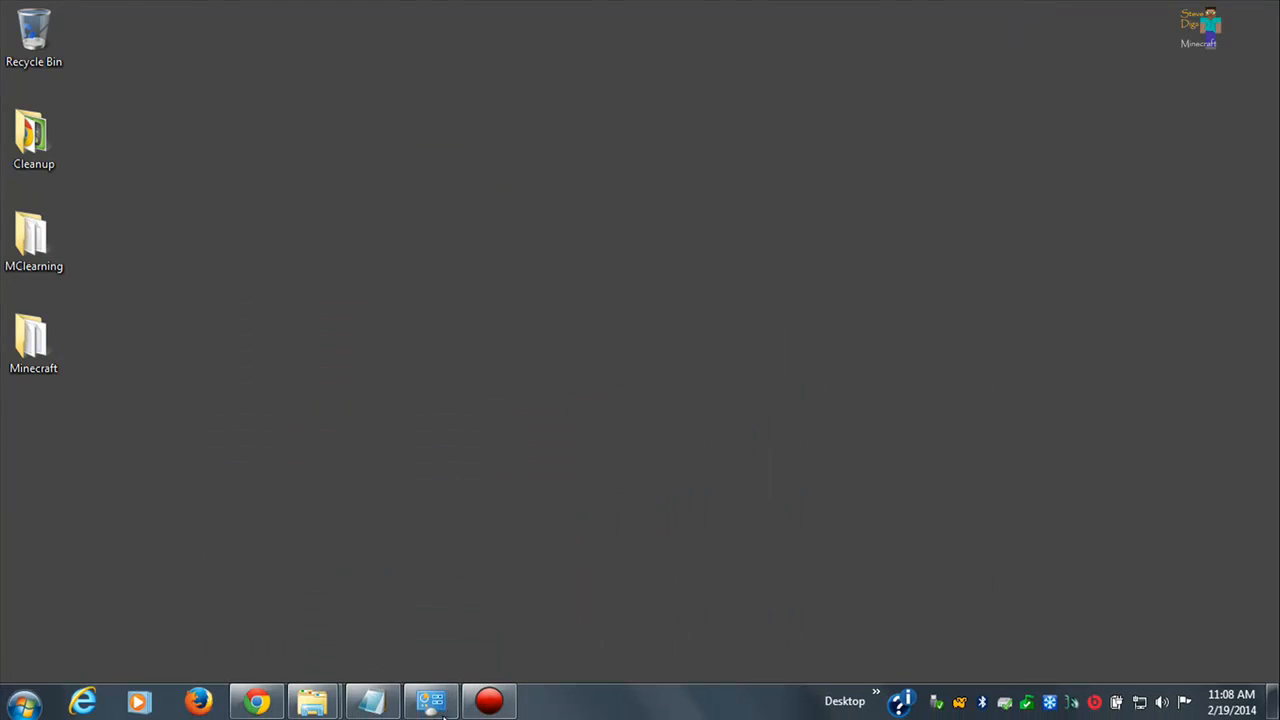
pyautogui.moveTo(312, 700)
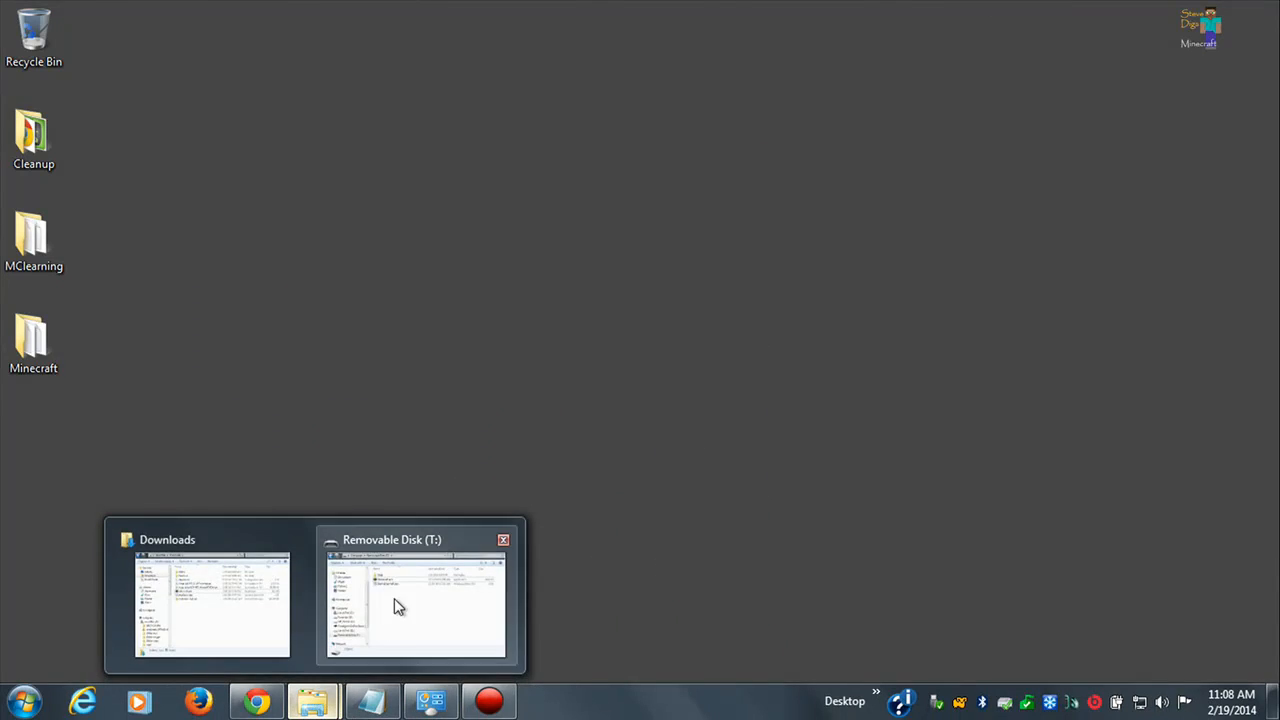
pyautogui.click(246, 573)
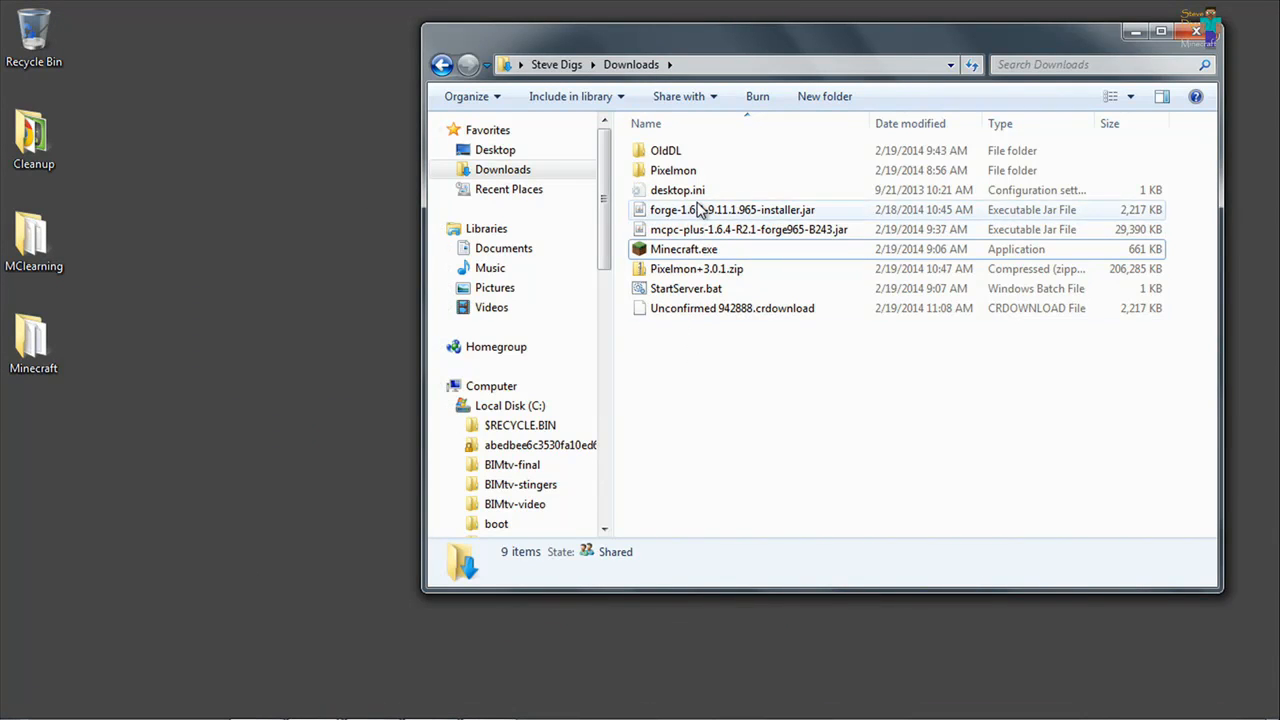
pyautogui.click(706, 210)
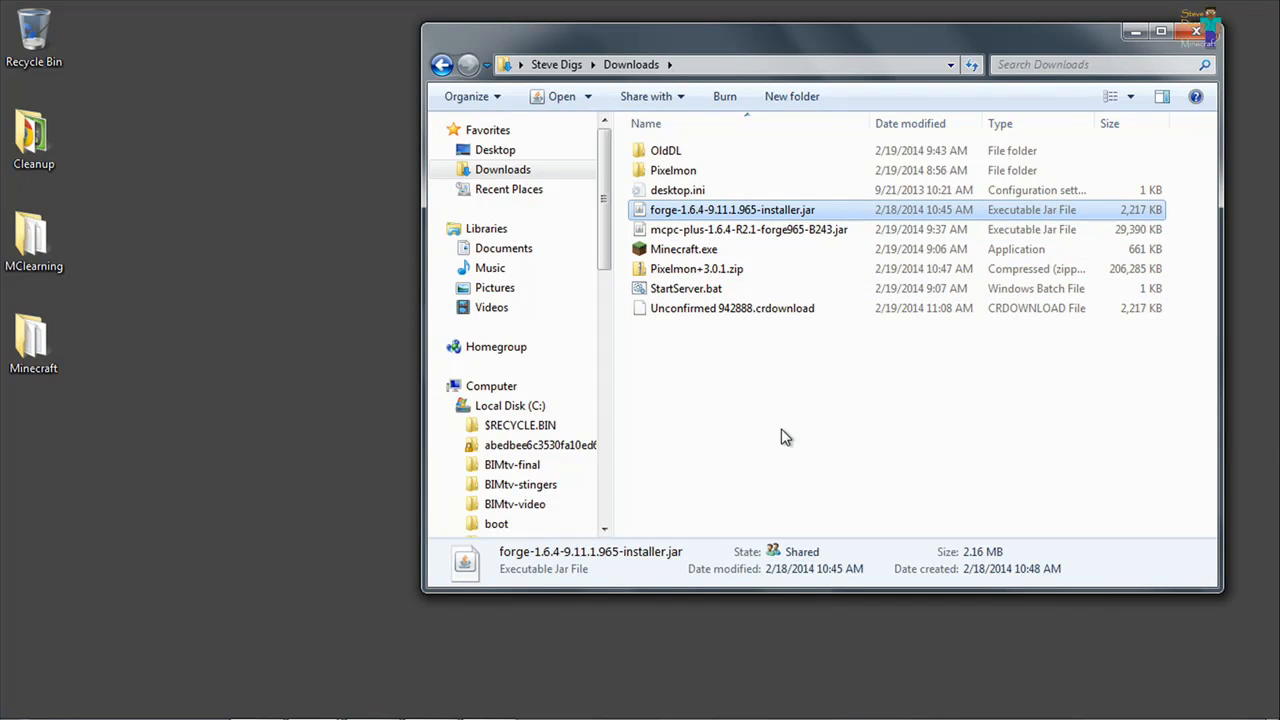
# Create a new folder on the desktop named PixelmonServer.
pyautogui.click(267, 377)
pyautogui.rightClick(267, 377)
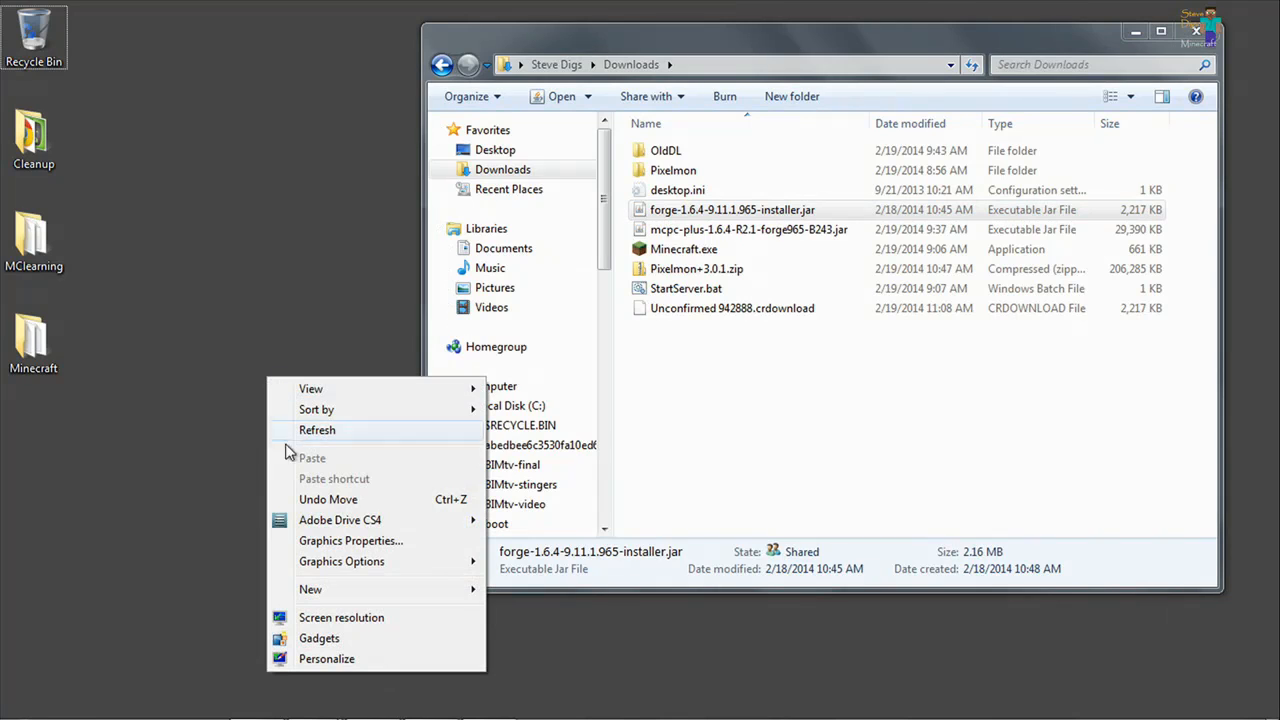
pyautogui.moveTo(350, 592)
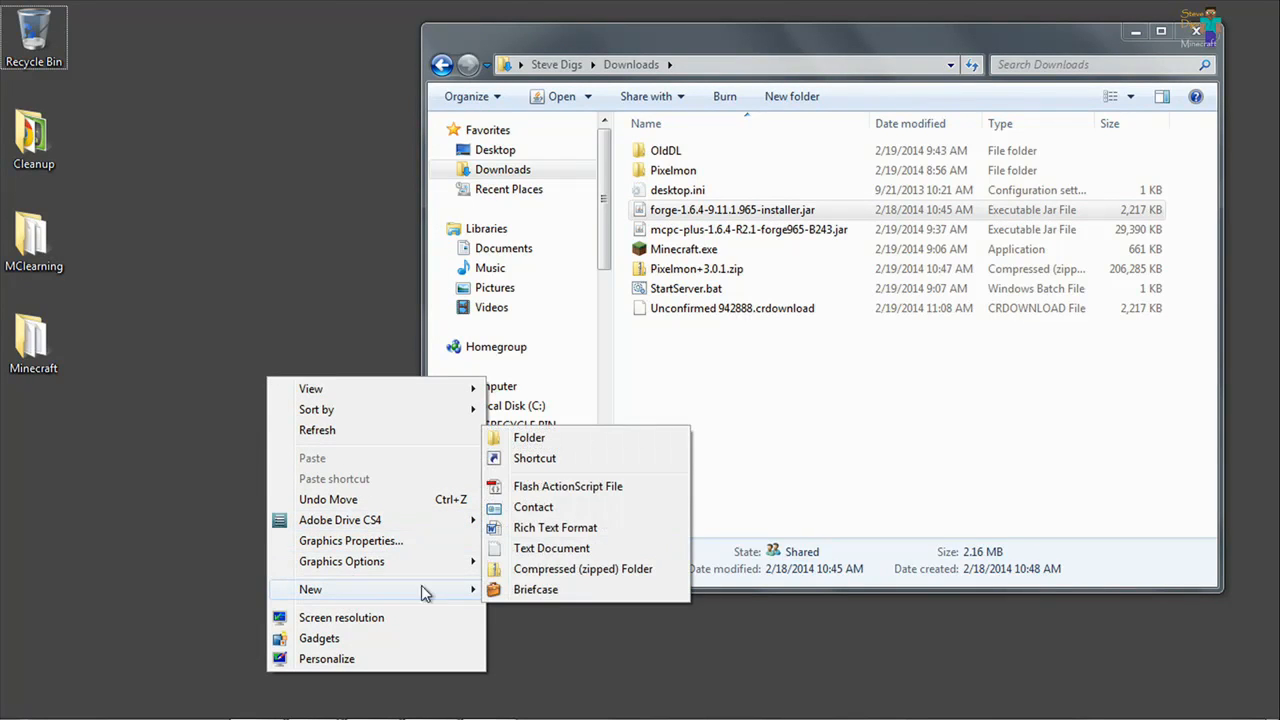
pyautogui.click(551, 440)
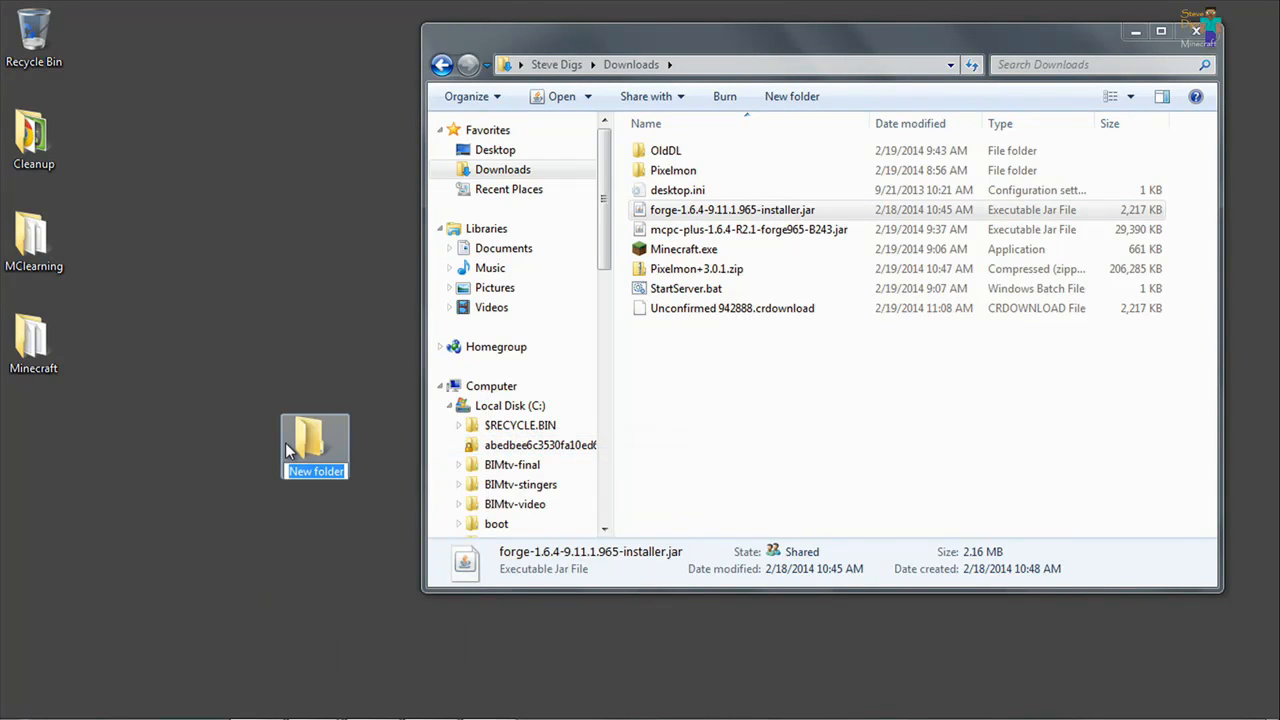
pyautogui.write('PixelmonServer')
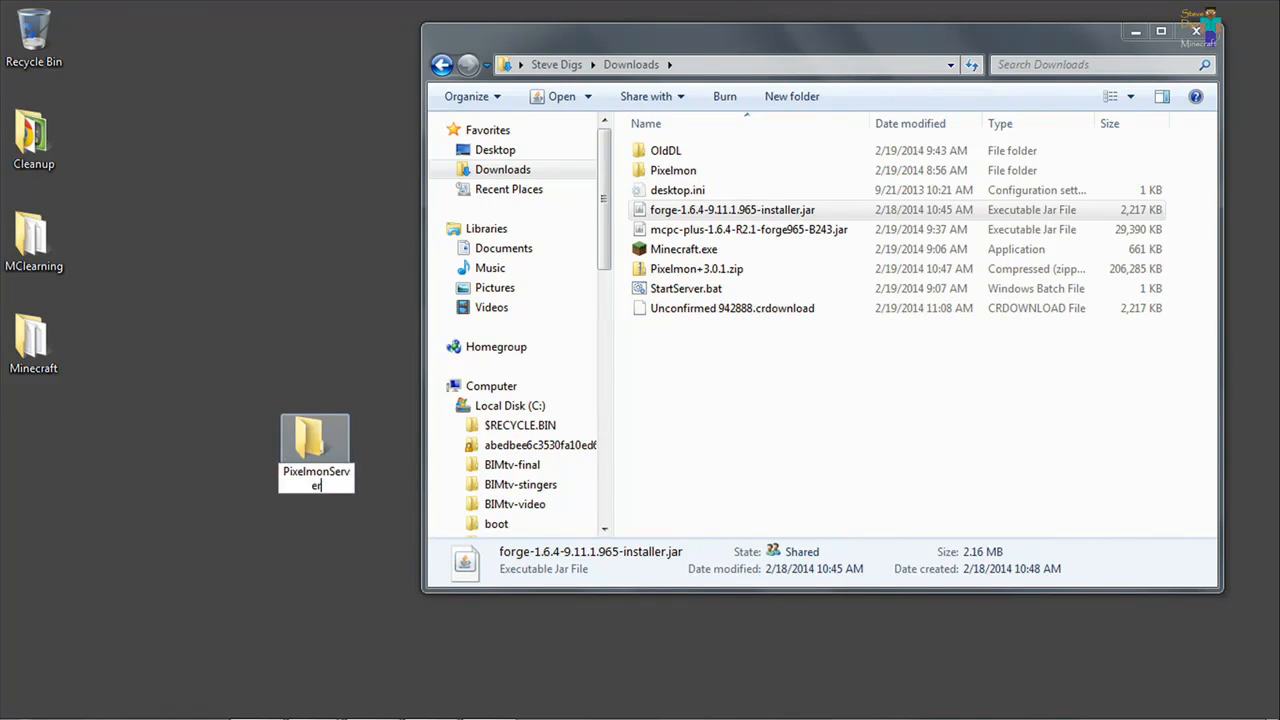
pyautogui.press('Return')
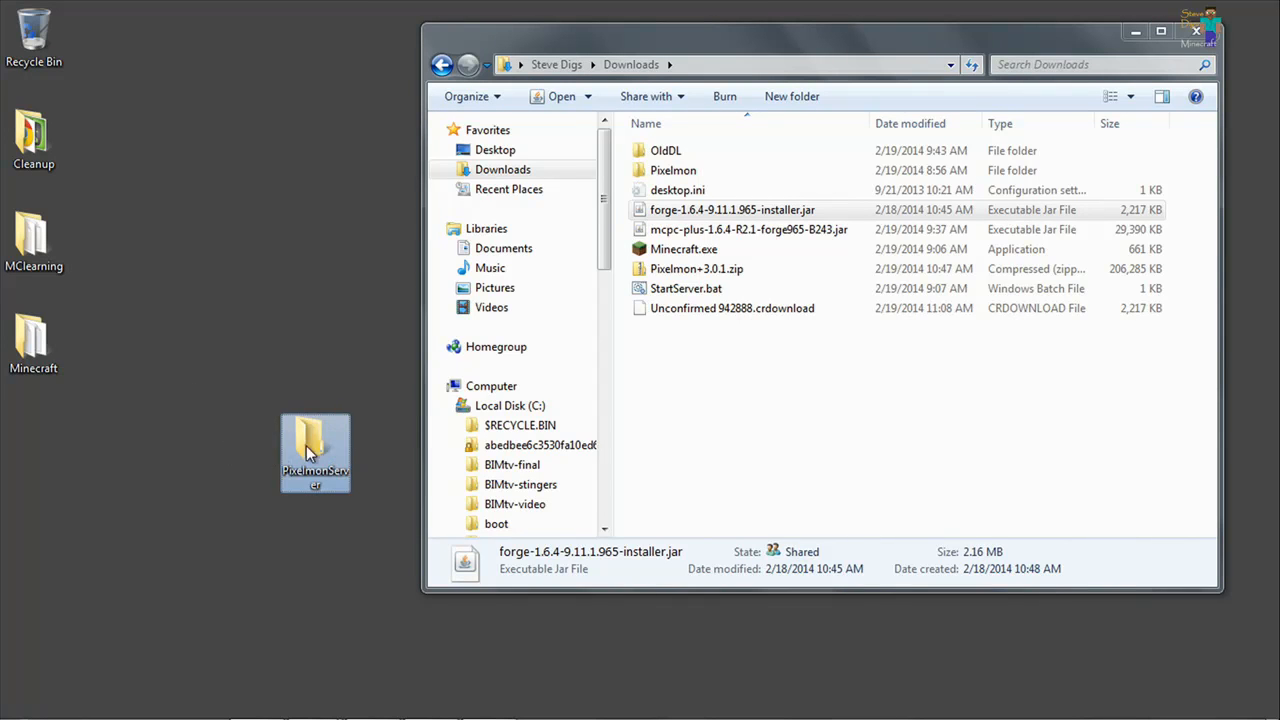
# Open the PixelmonServer folder and arrange its window so the Downloads folder is in front of it.
pyautogui.doubleClick(318, 440)
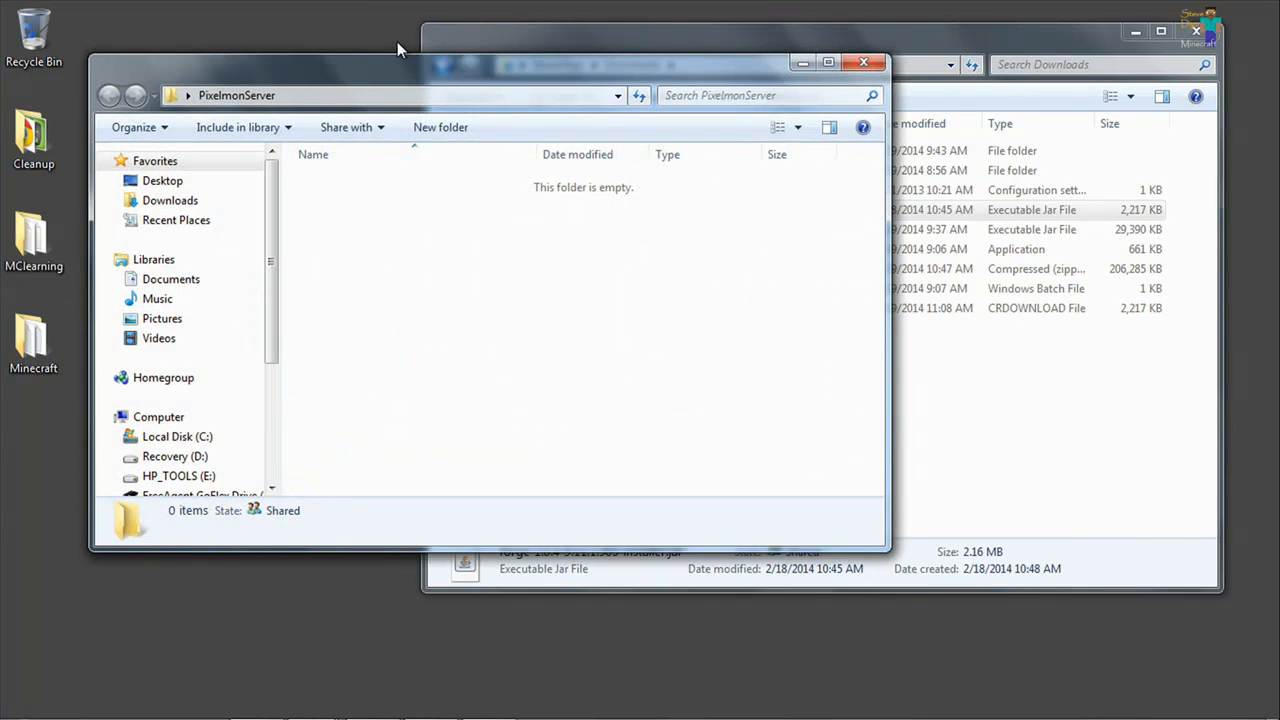
pyautogui.moveTo(399, 76); pyautogui.dragTo(371, 119)
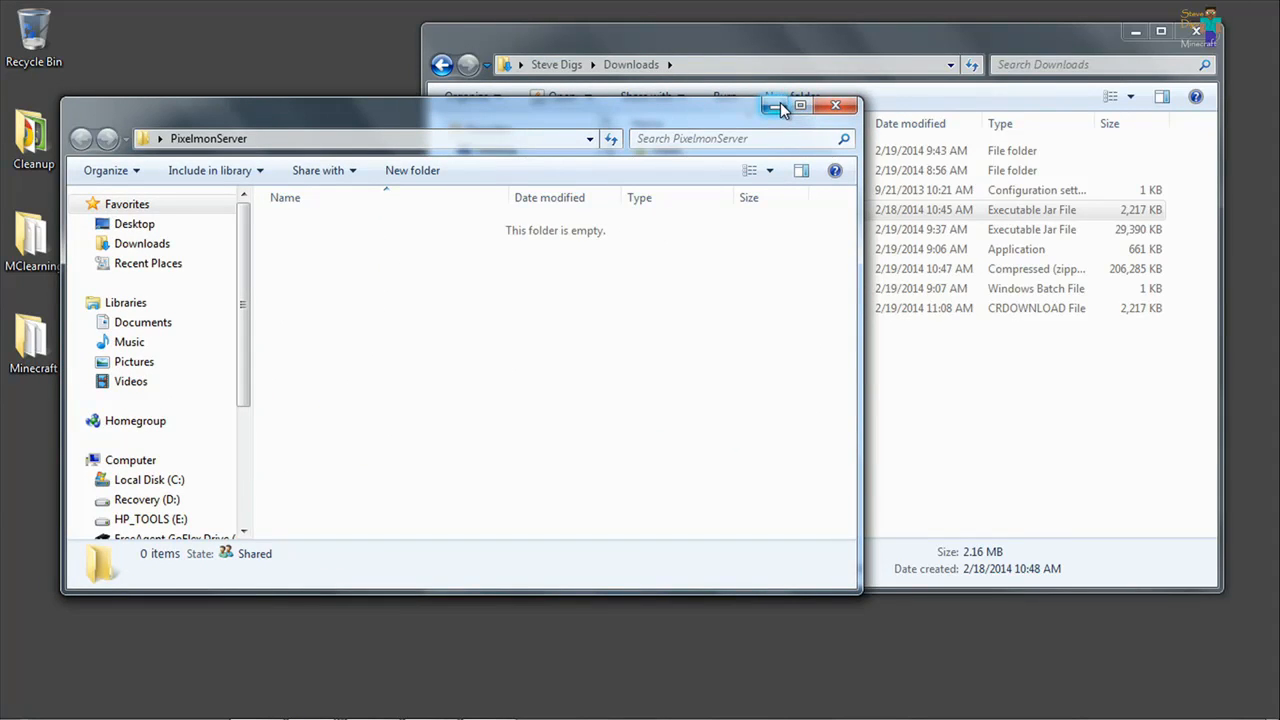
pyautogui.click(626, 30)
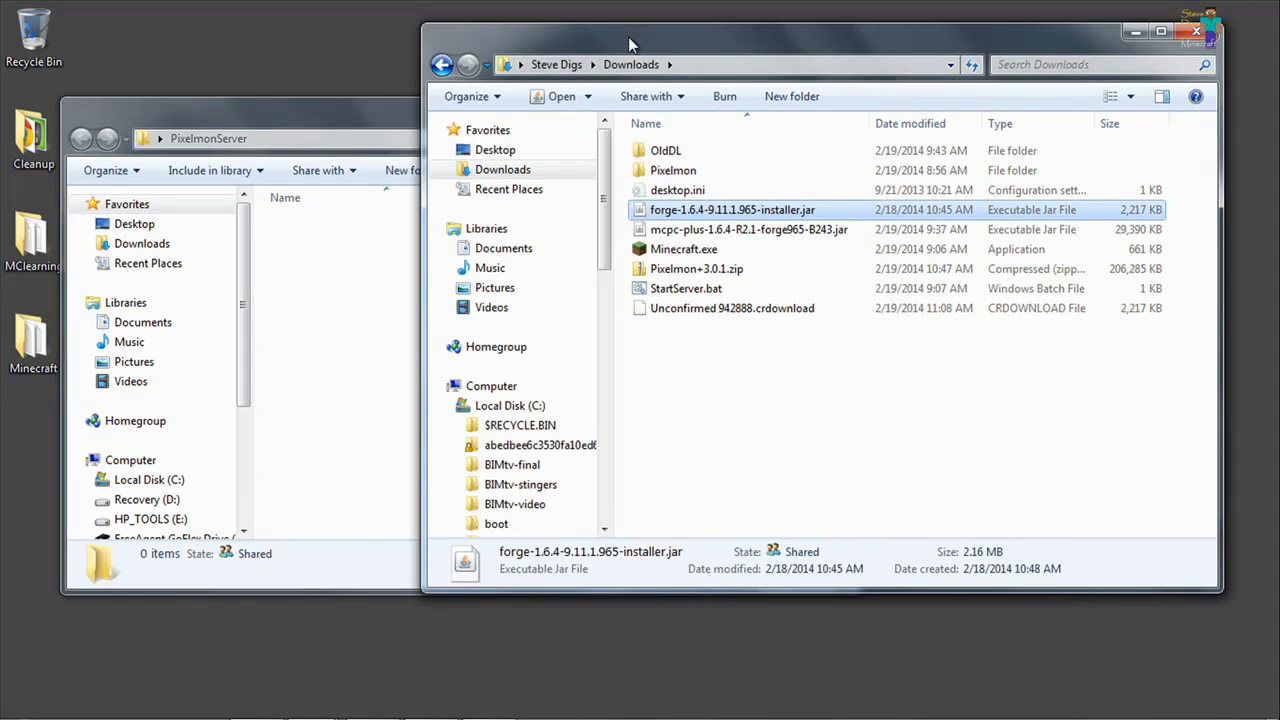
# Run the Forge 1.6.4 installer with the Install server option, targeting the PixelmonServer folder on the desktop.
pyautogui.doubleClick(724, 212)
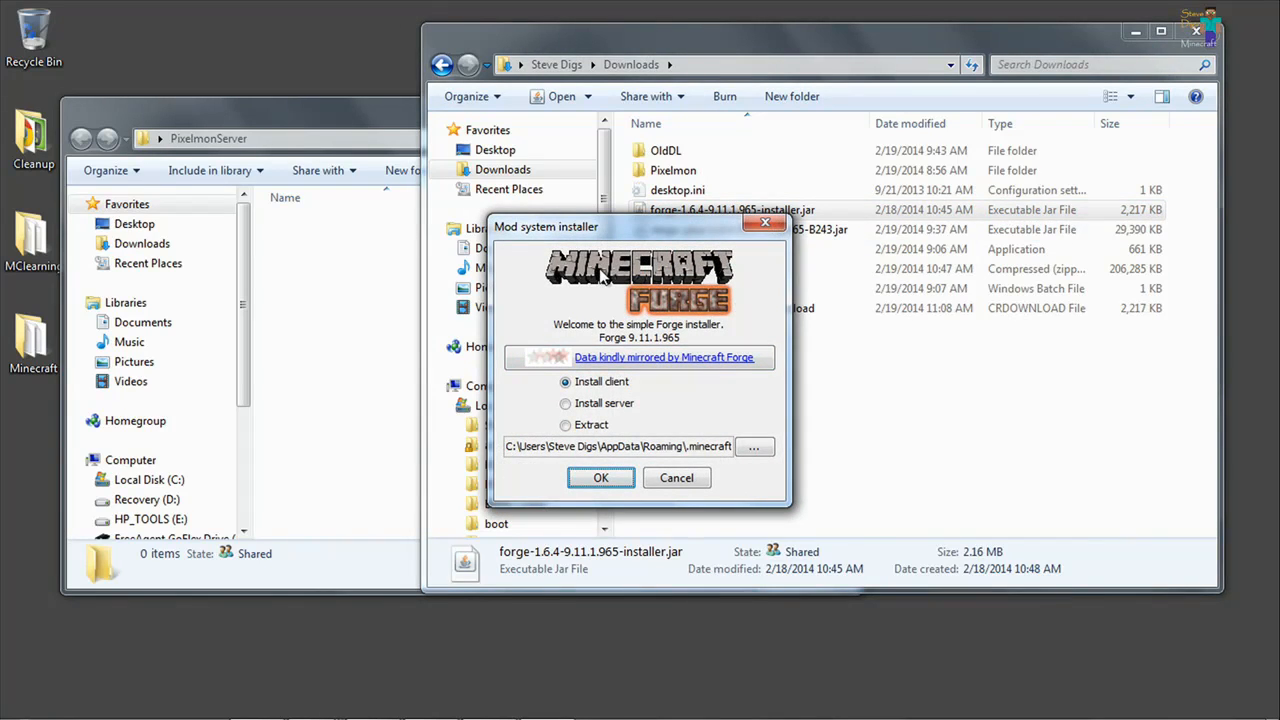
pyautogui.click(603, 405)
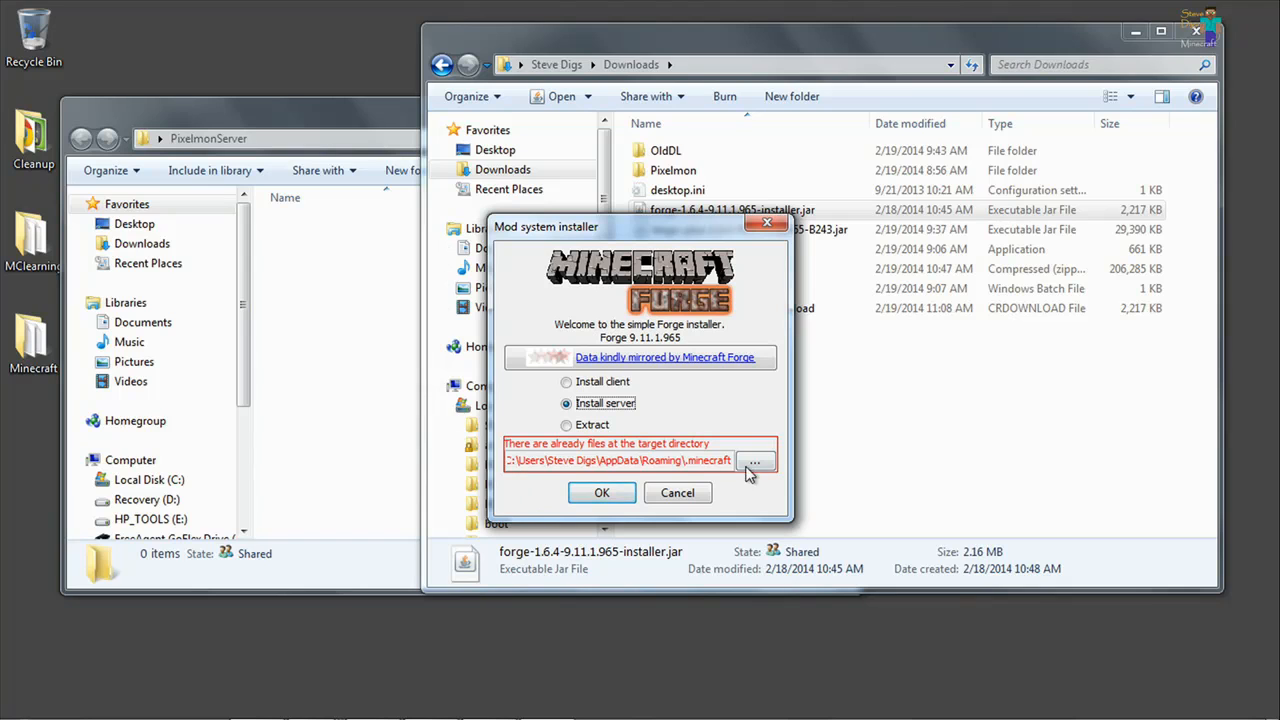
pyautogui.click(758, 465)
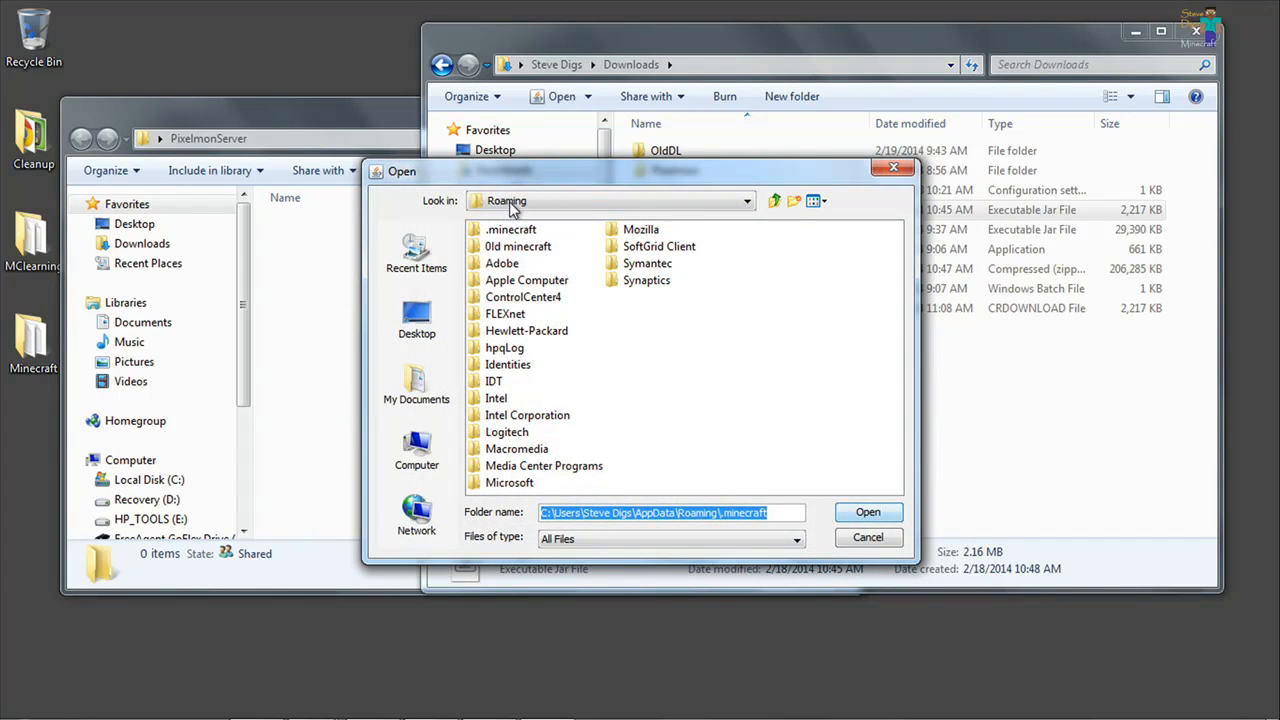
pyautogui.click(436, 328)
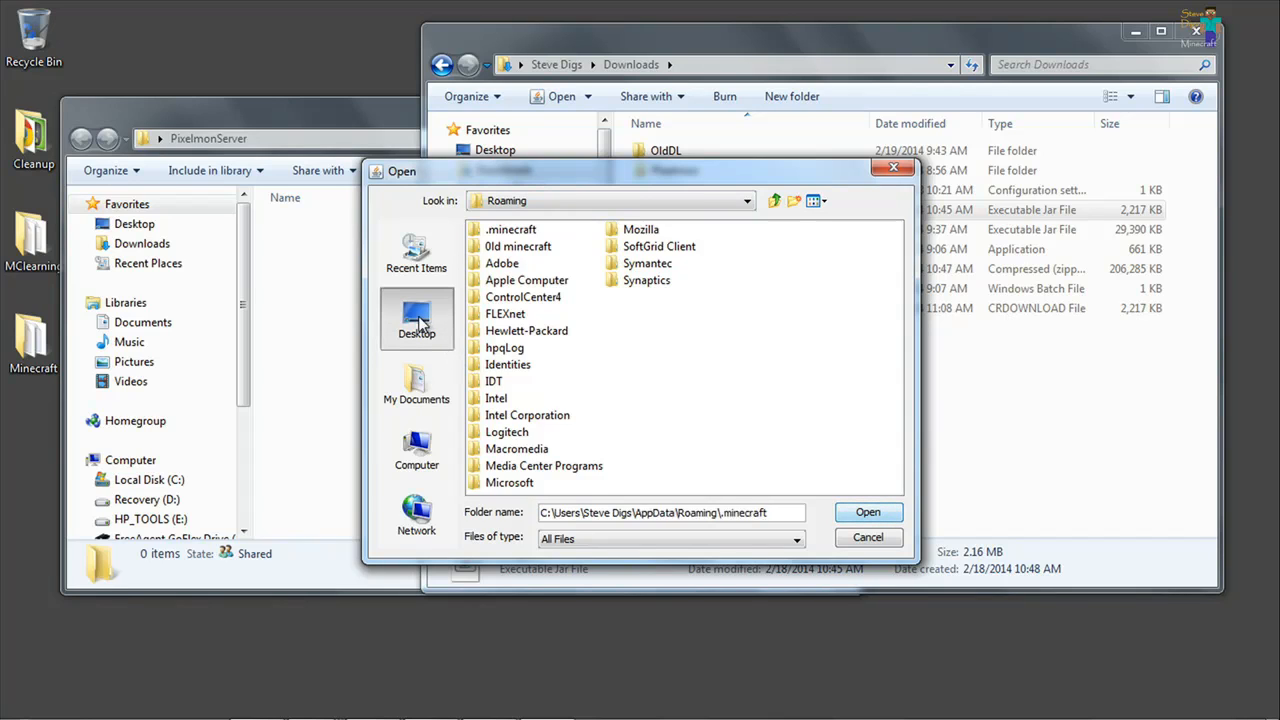
pyautogui.click(507, 355)
pyautogui.doubleClick(507, 352)
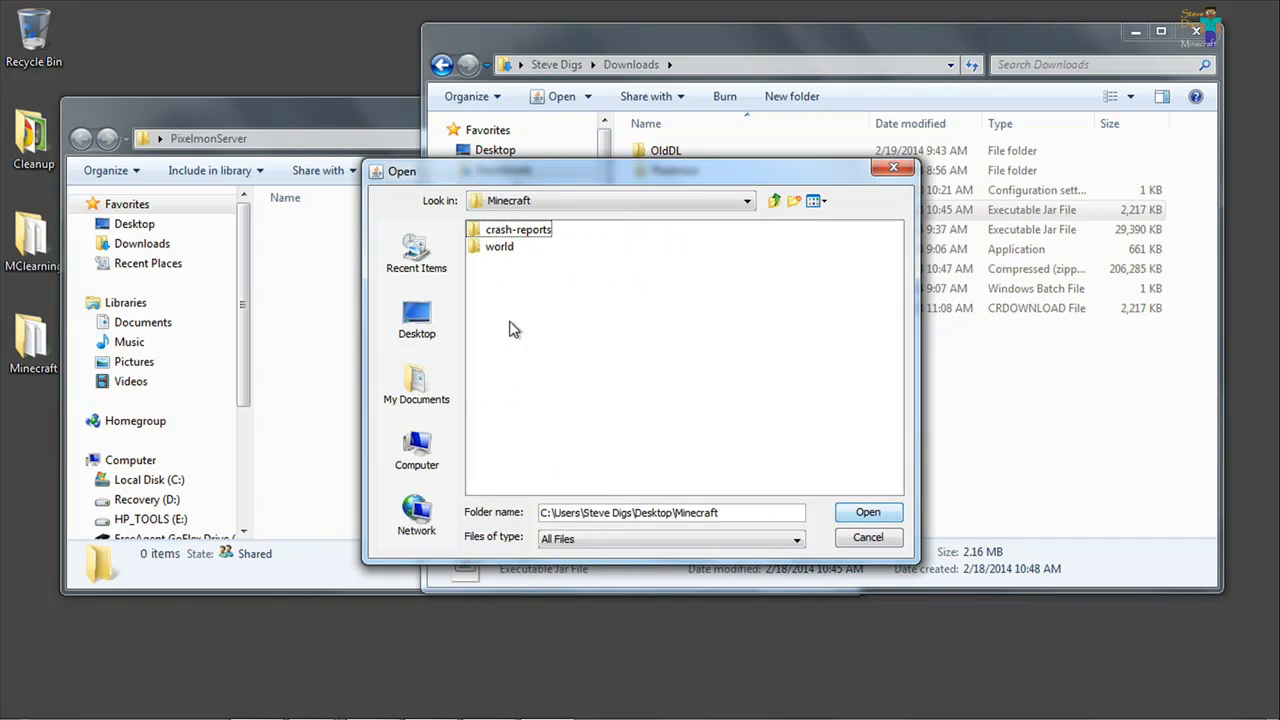
pyautogui.click(774, 201)
pyautogui.doubleClick(490, 367)
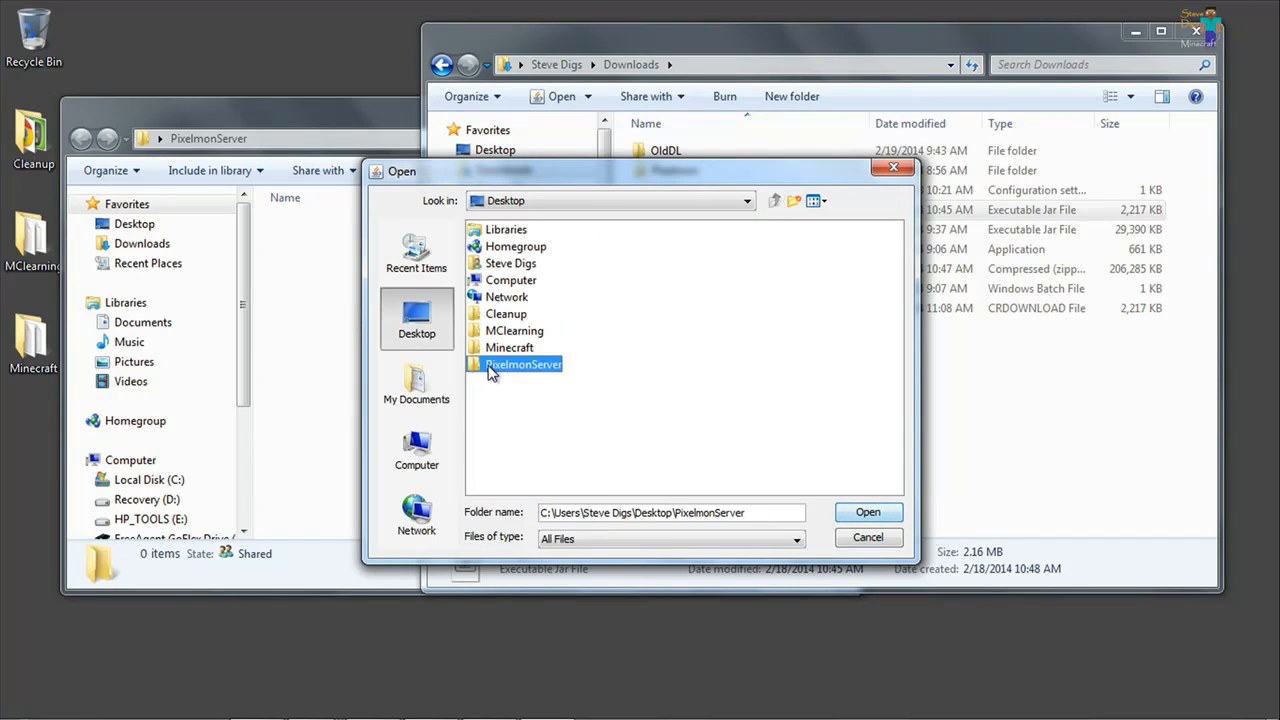
pyautogui.click(862, 518)
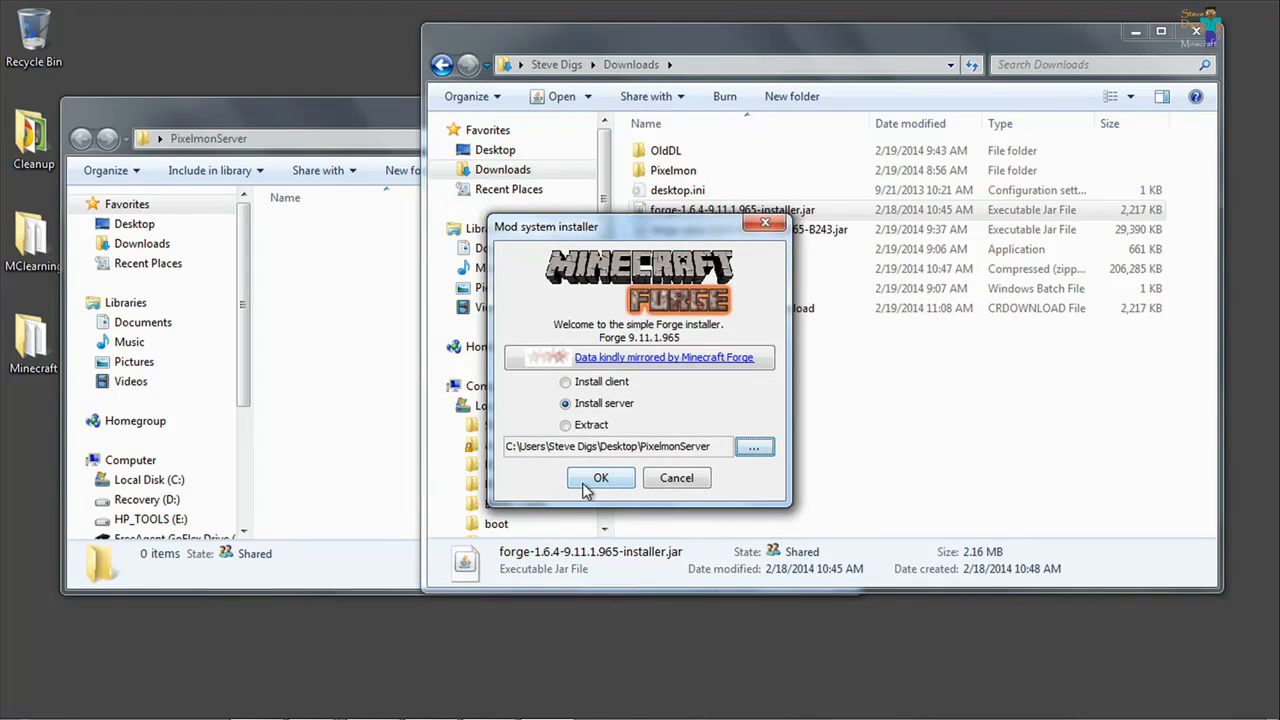
pyautogui.click(590, 482)
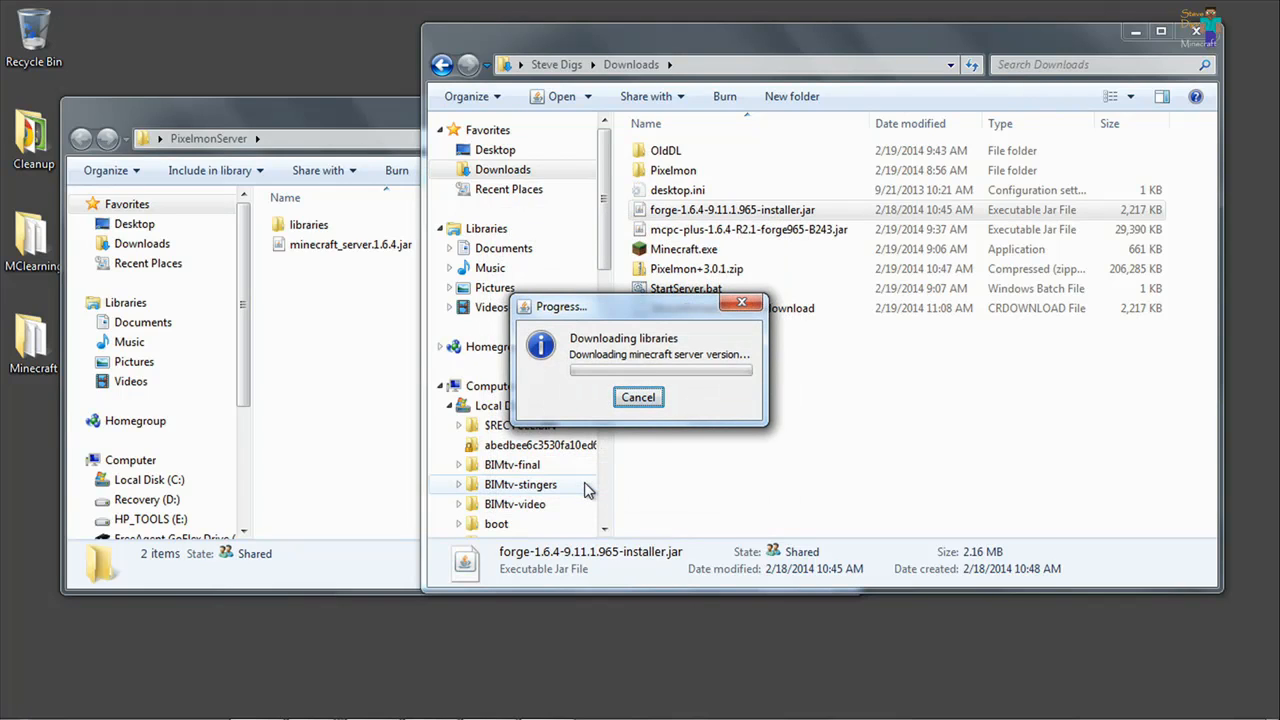
# Bring the PixelmonServer folder window forward and dismiss the Forge installer's completion message.
pyautogui.click(338, 377)
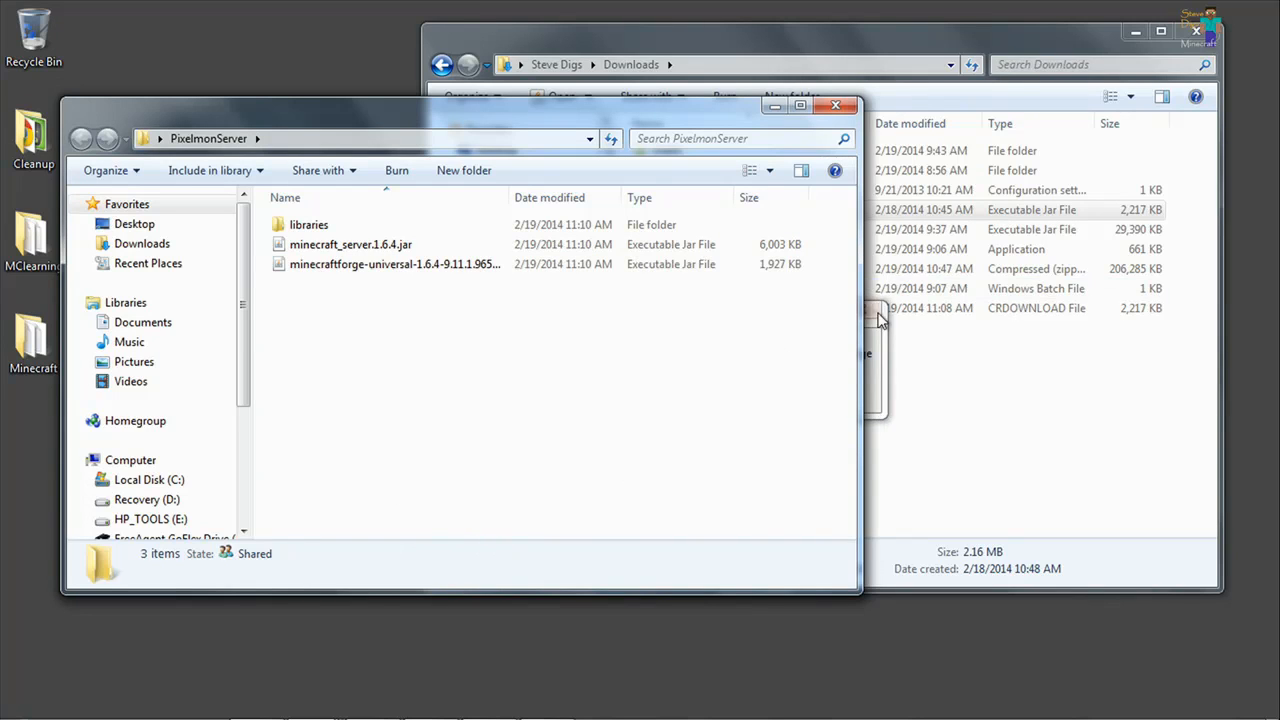
pyautogui.click(874, 320)
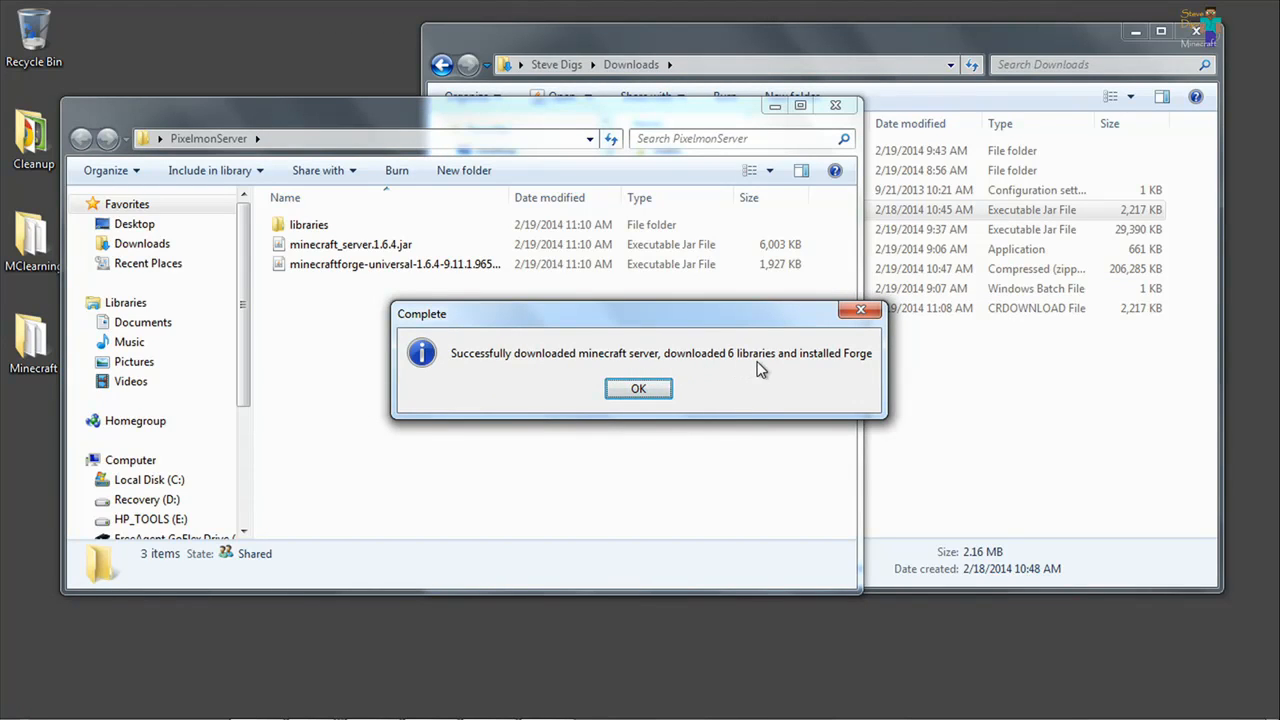
pyautogui.click(652, 390)
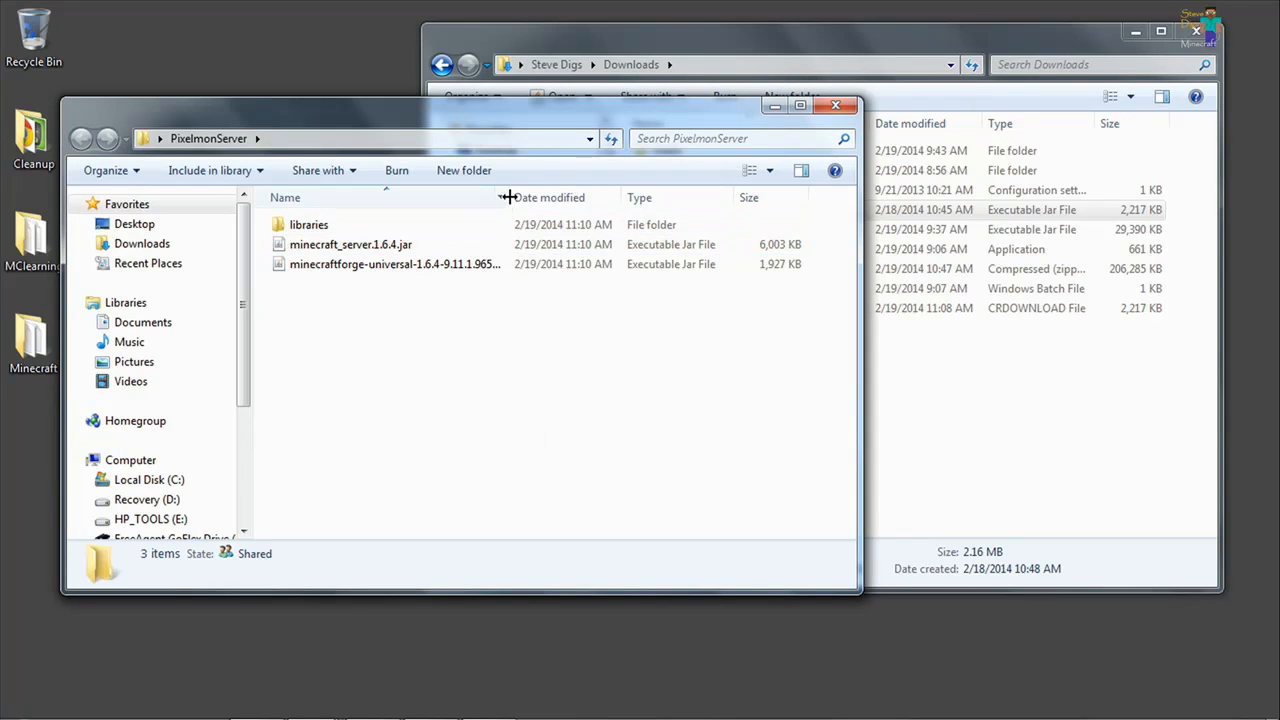
# Widen the Name column in the PixelmonServer folder and rename the minecraftforge-universal jar as Pixelmonserver.jar.
pyautogui.moveTo(509, 199); pyautogui.dragTo(608, 200)
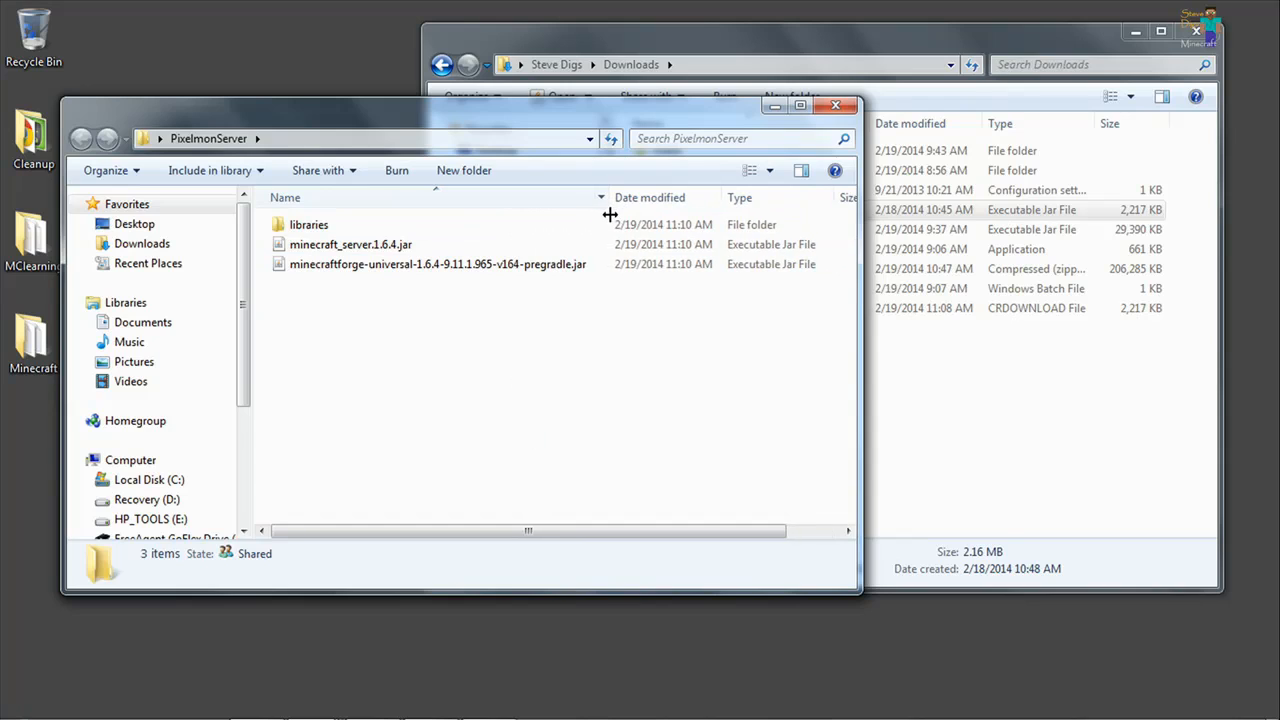
pyautogui.click(325, 270)
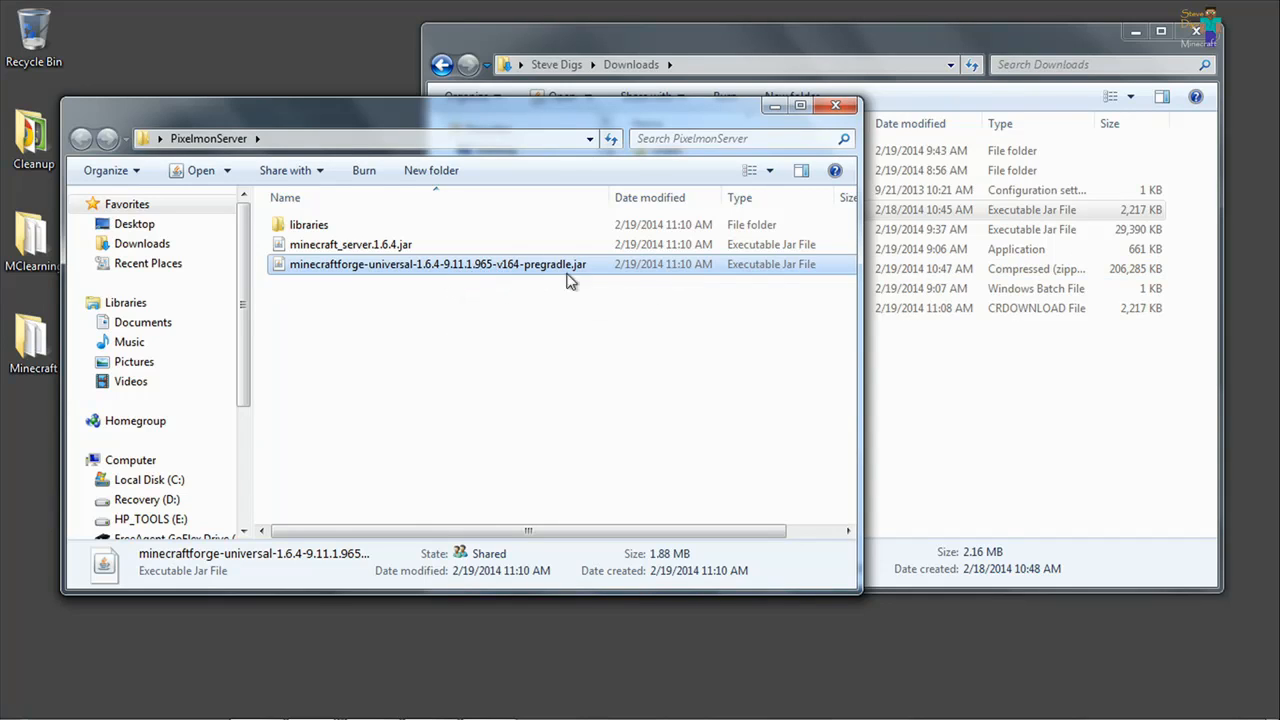
pyautogui.press('F2')
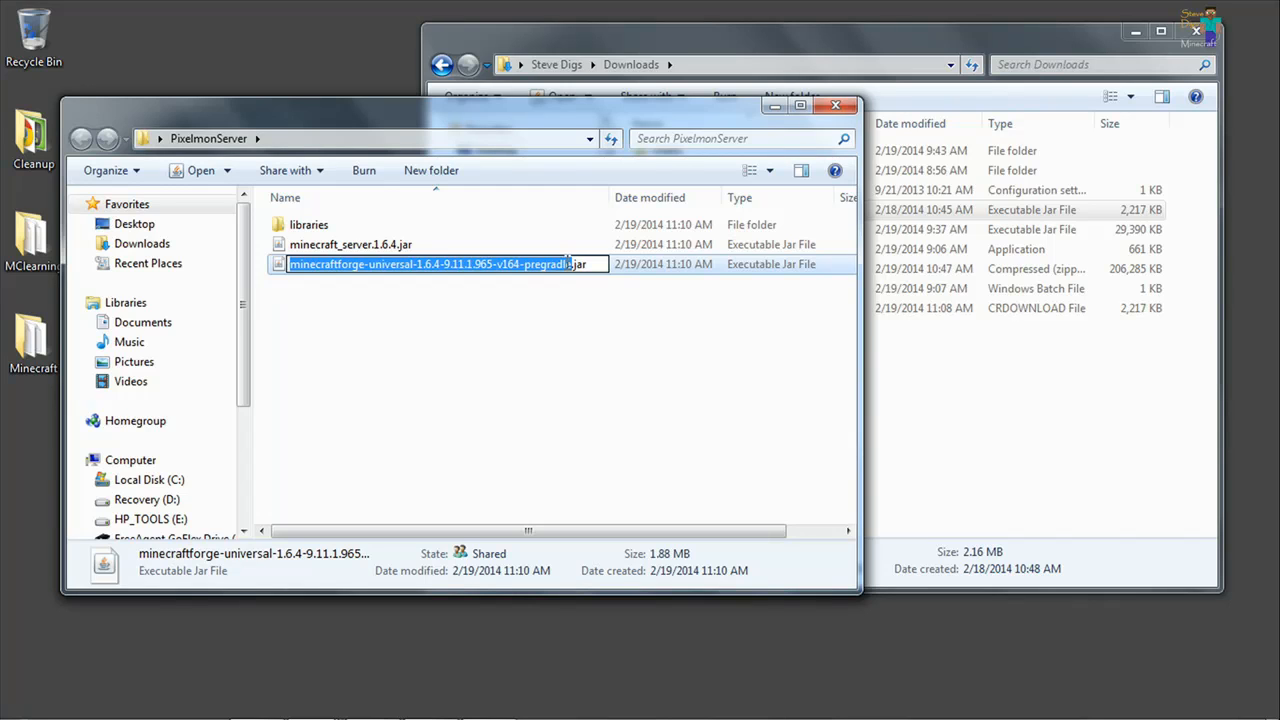
pyautogui.write('Pixelmon')
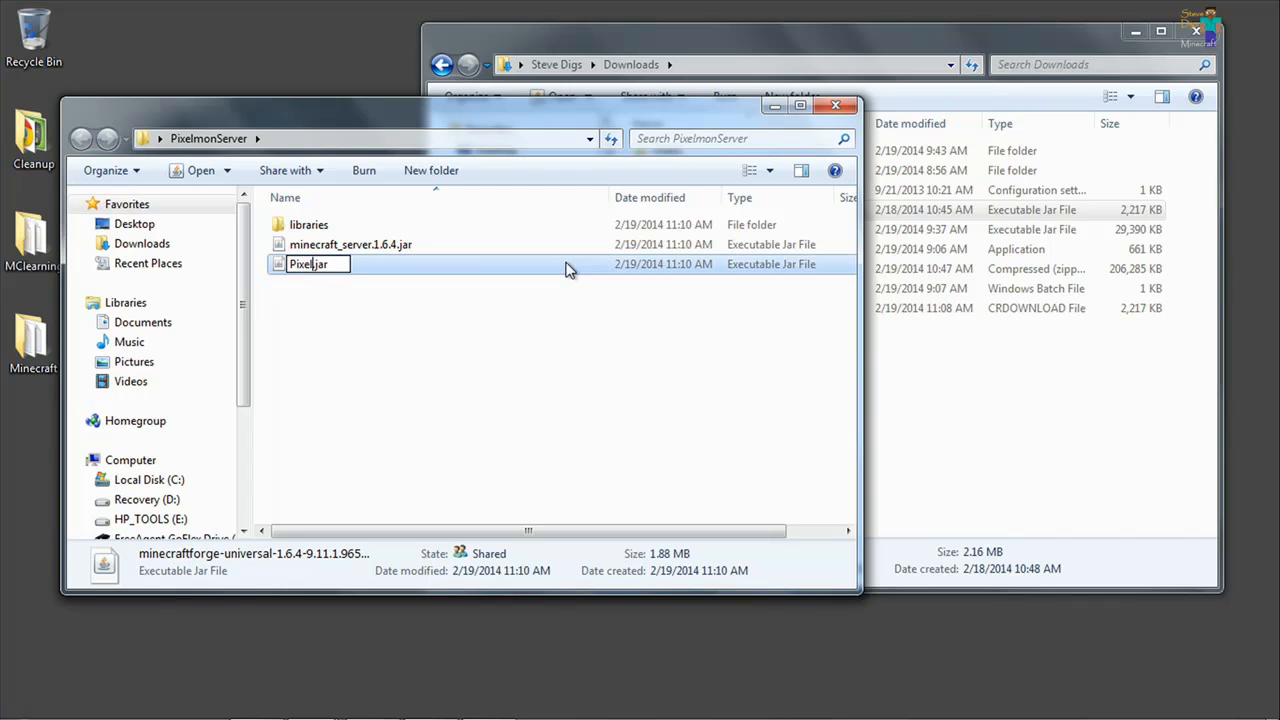
pyautogui.write('server')
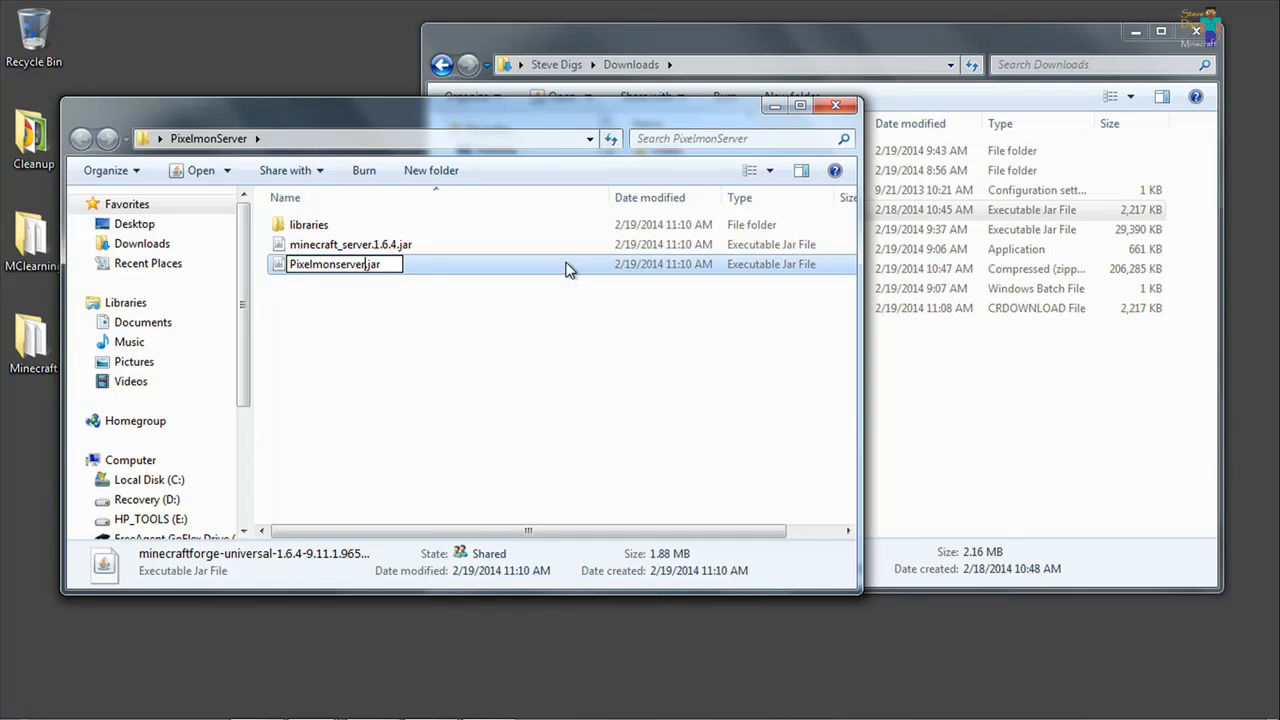
pyautogui.press('Return')
pyautogui.click(437, 309)
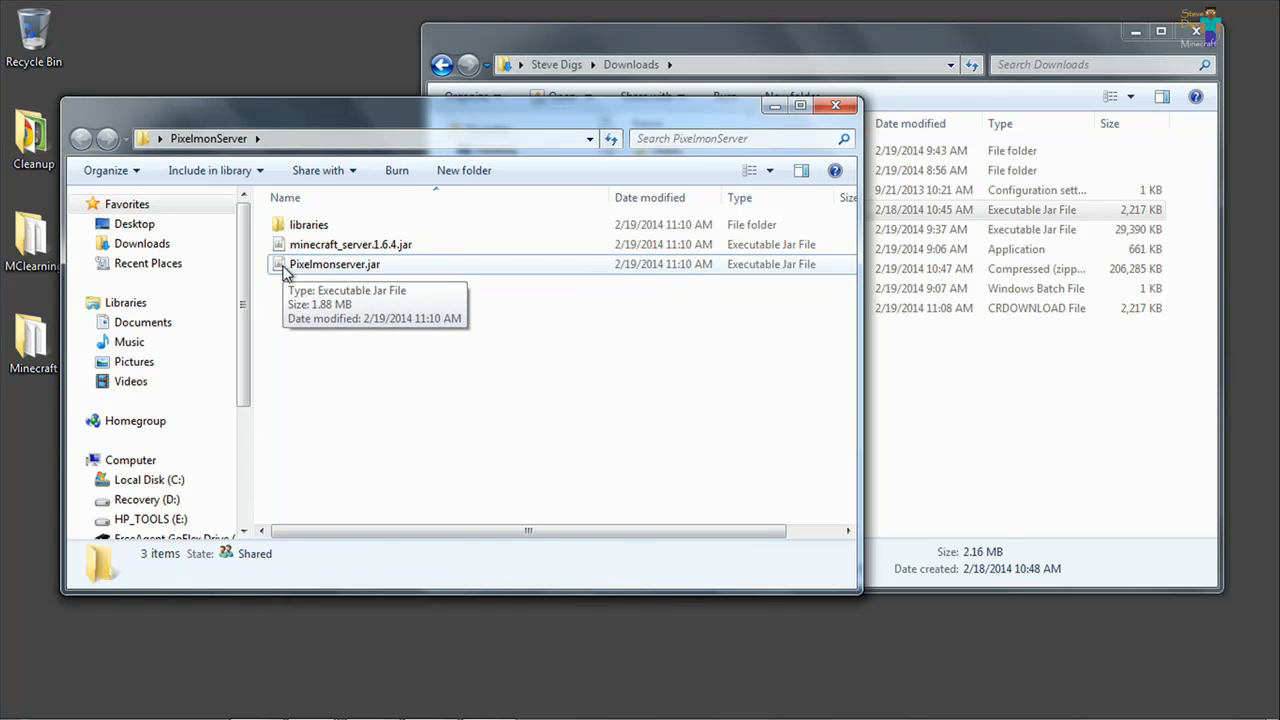
# Launch Pixelmonserver.jar to generate the server files and shut the server down with the stop command once loading is done.
pyautogui.doubleClick(288, 270)
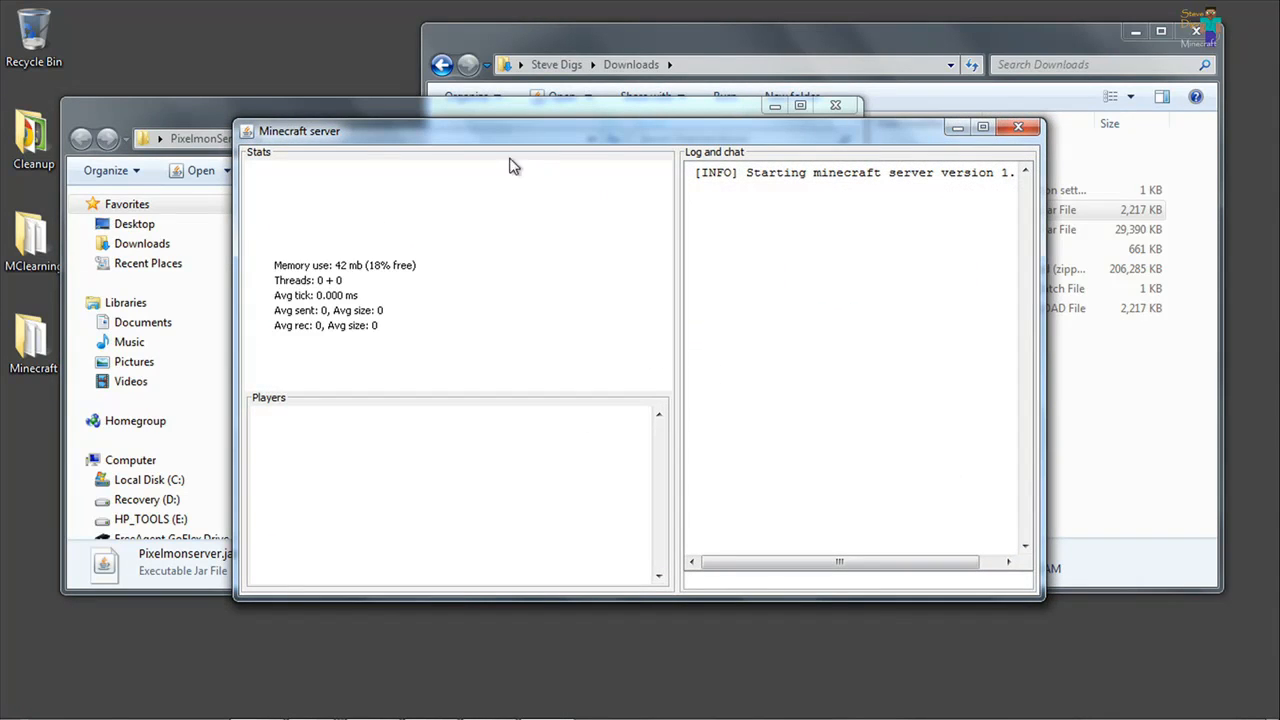
pyautogui.moveTo(706, 129); pyautogui.dragTo(707, 61)
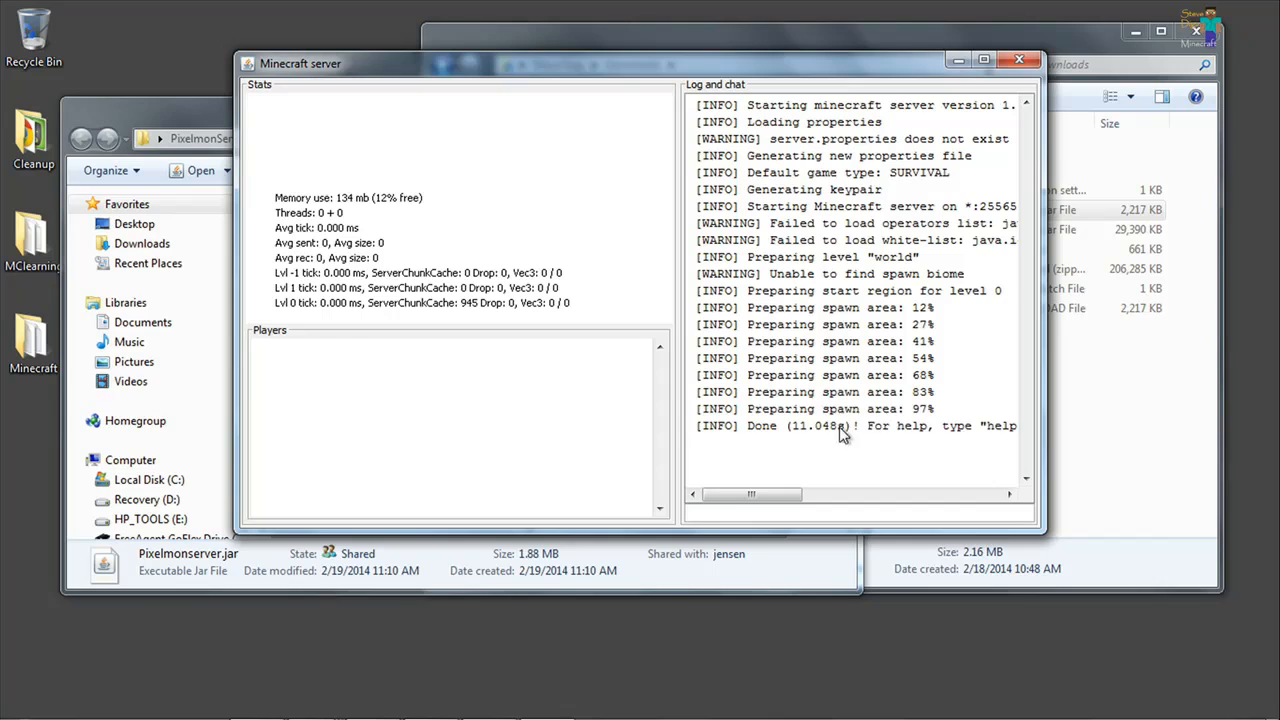
pyautogui.click(708, 515)
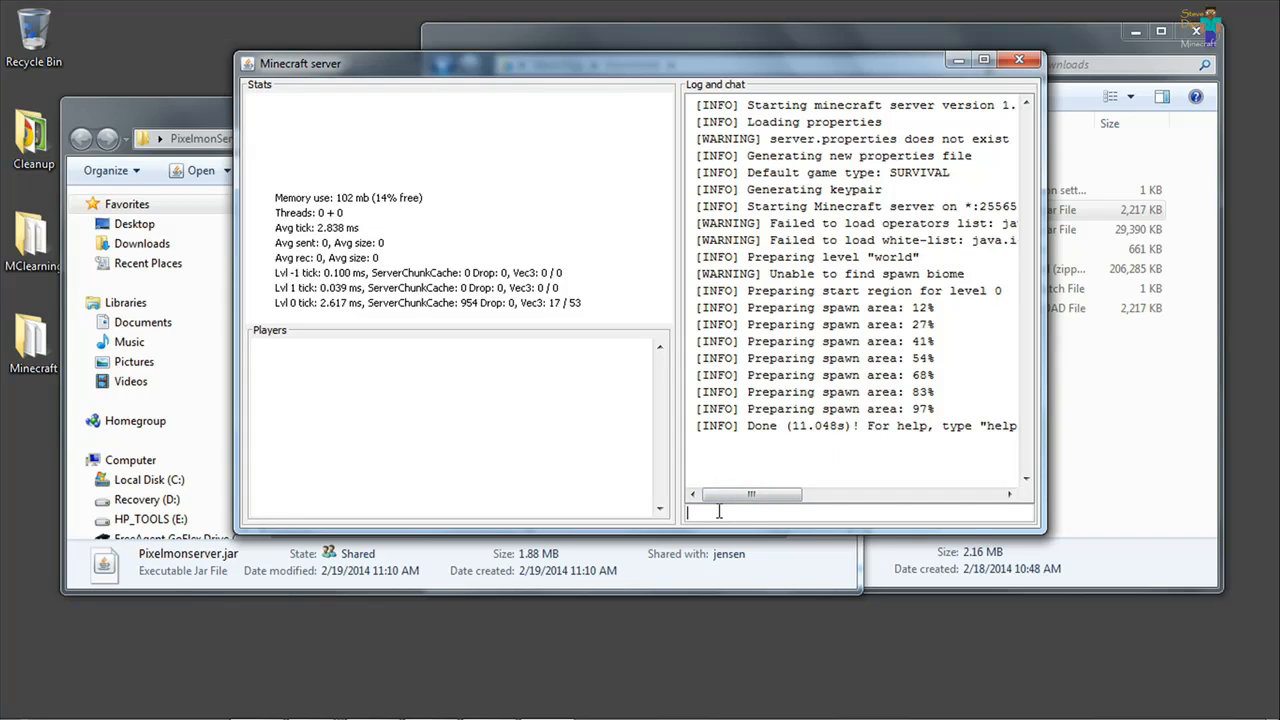
pyautogui.write('stop')
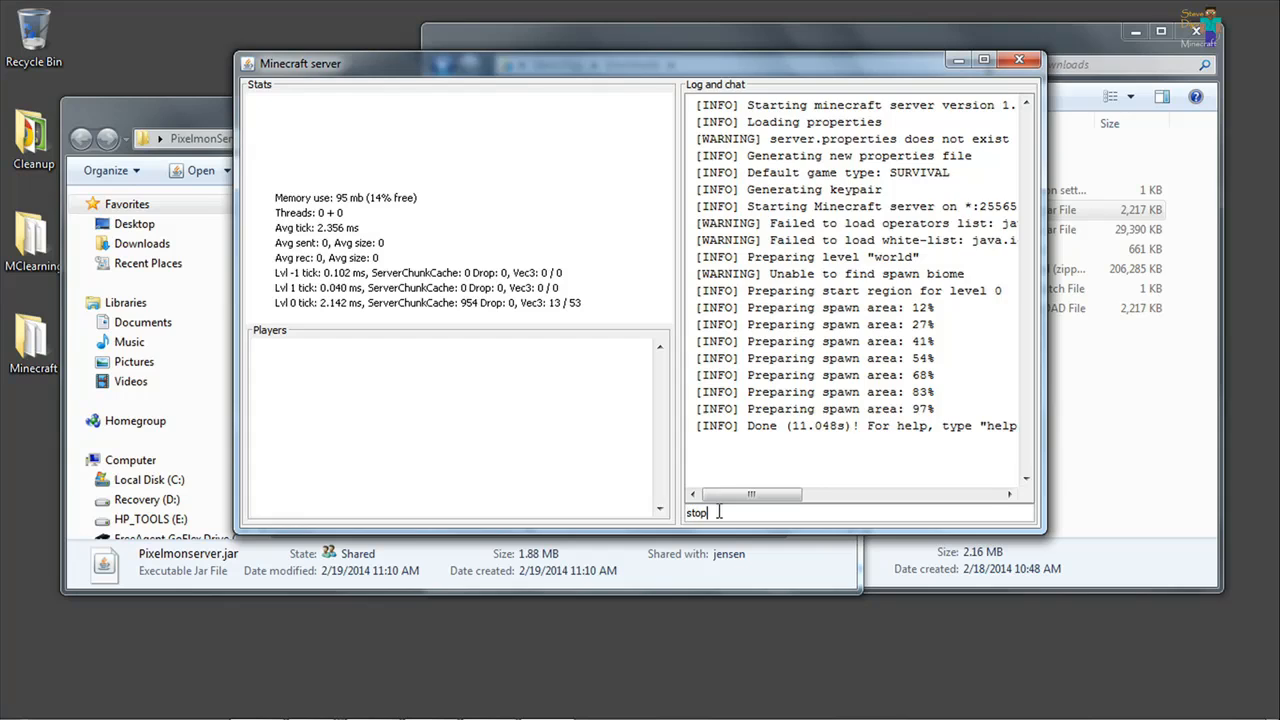
pyautogui.press('Return')
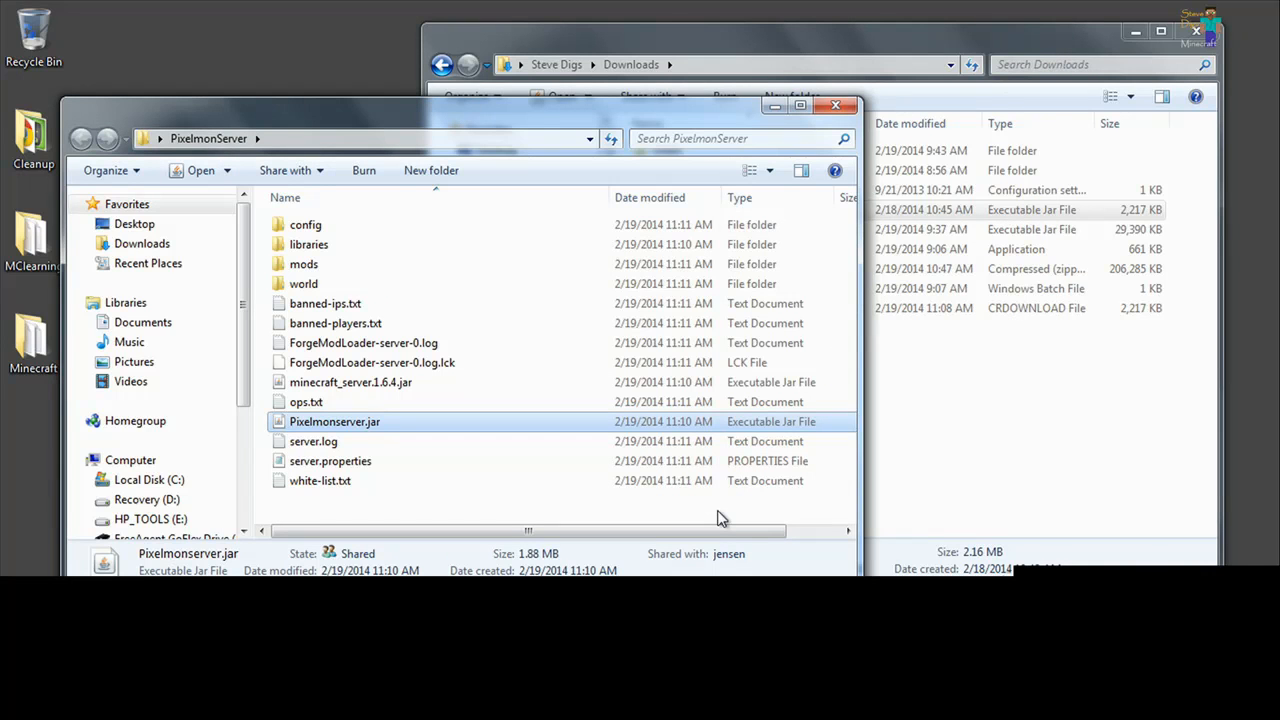
# Copy Pixelmon+3.0.1.zip from Downloads into the mods folder of PixelmonServer.
pyautogui.doubleClick(291, 266)
pyautogui.click(938, 454)
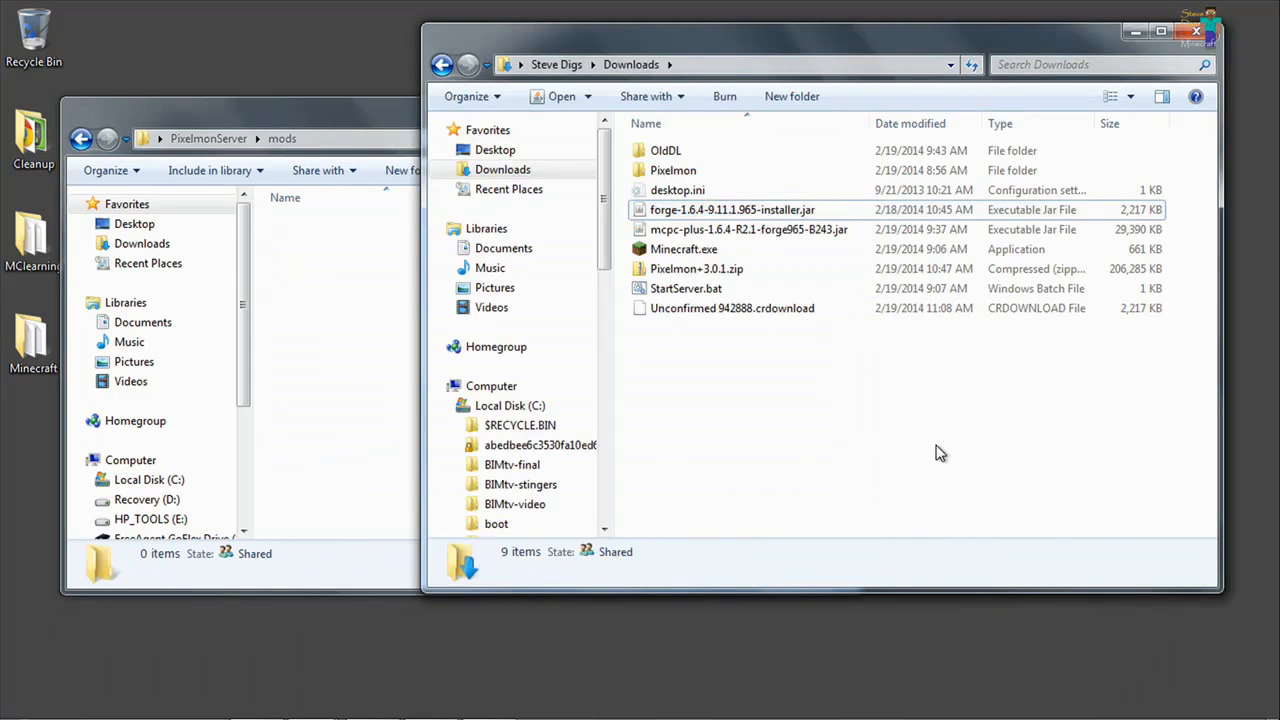
pyautogui.moveTo(694, 268); pyautogui.dragTo(326, 326)
pyautogui.click(380, 386)
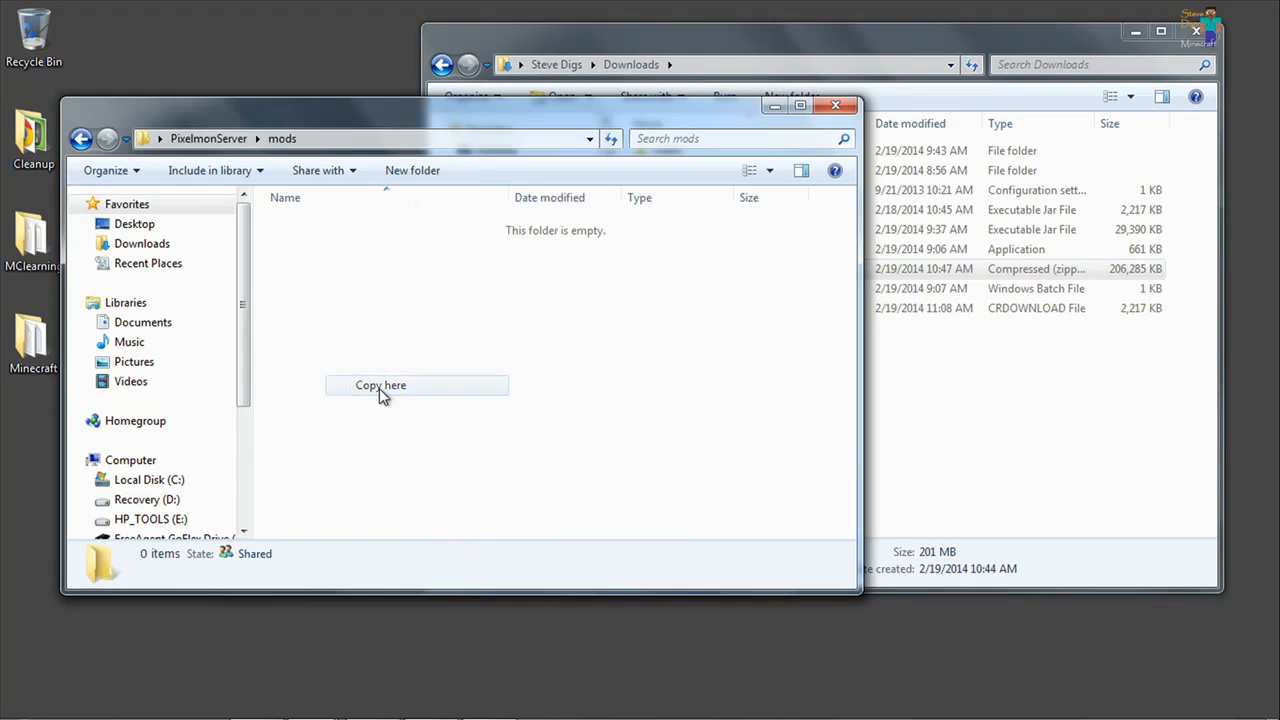
# Add the player's username to ops.txt in the PixelmonServer folder, save it, and start Pixelmonserver.jar again.
pyautogui.click(220, 139)
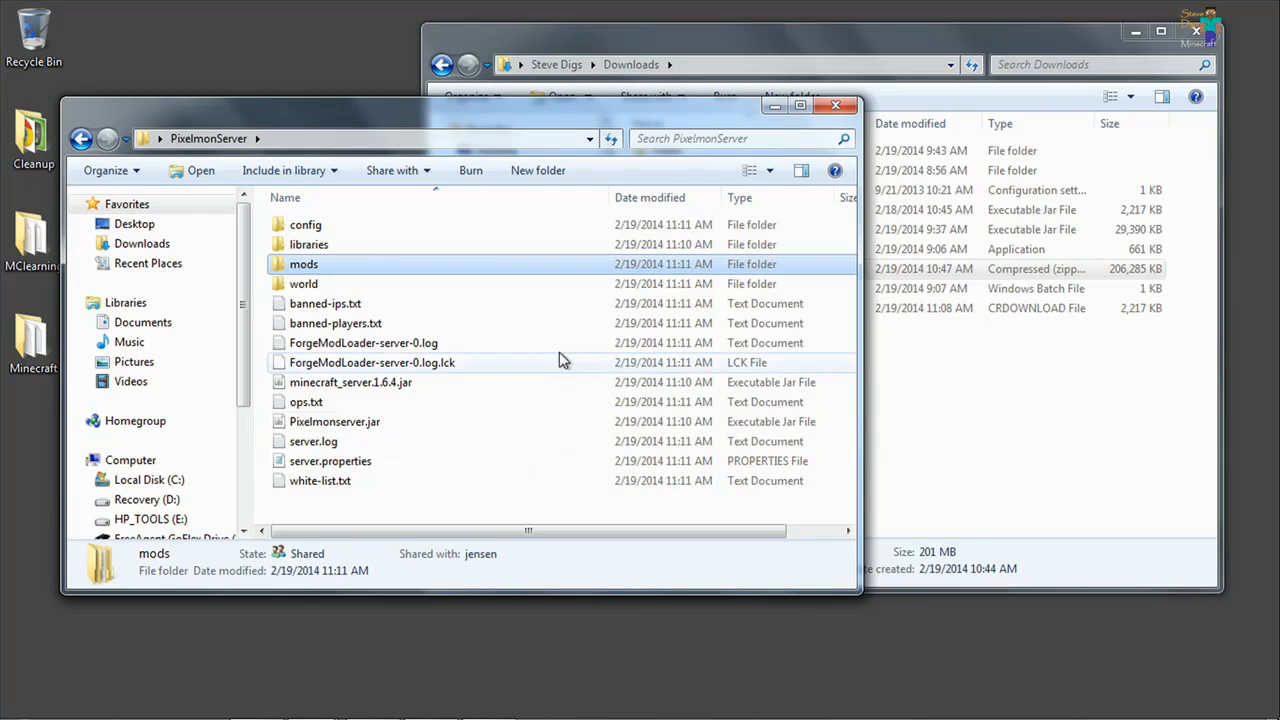
pyautogui.doubleClick(283, 403)
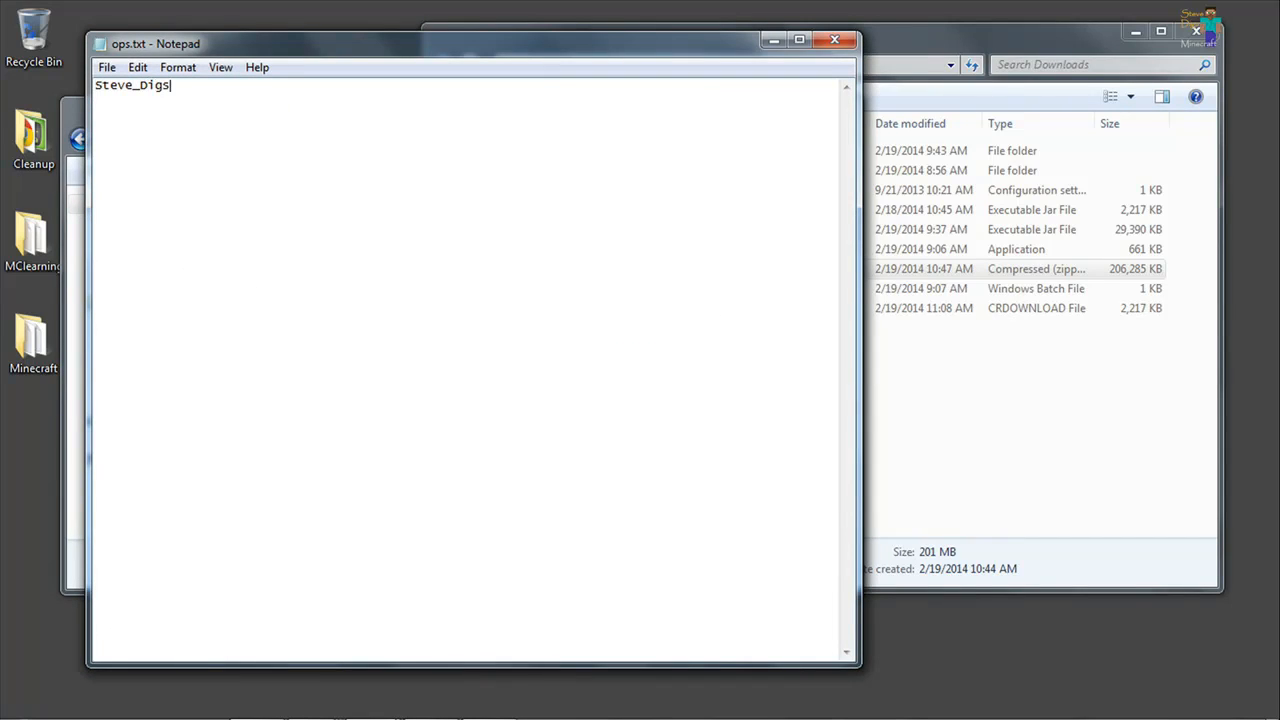
pyautogui.click(834, 40)
pyautogui.click(596, 381)
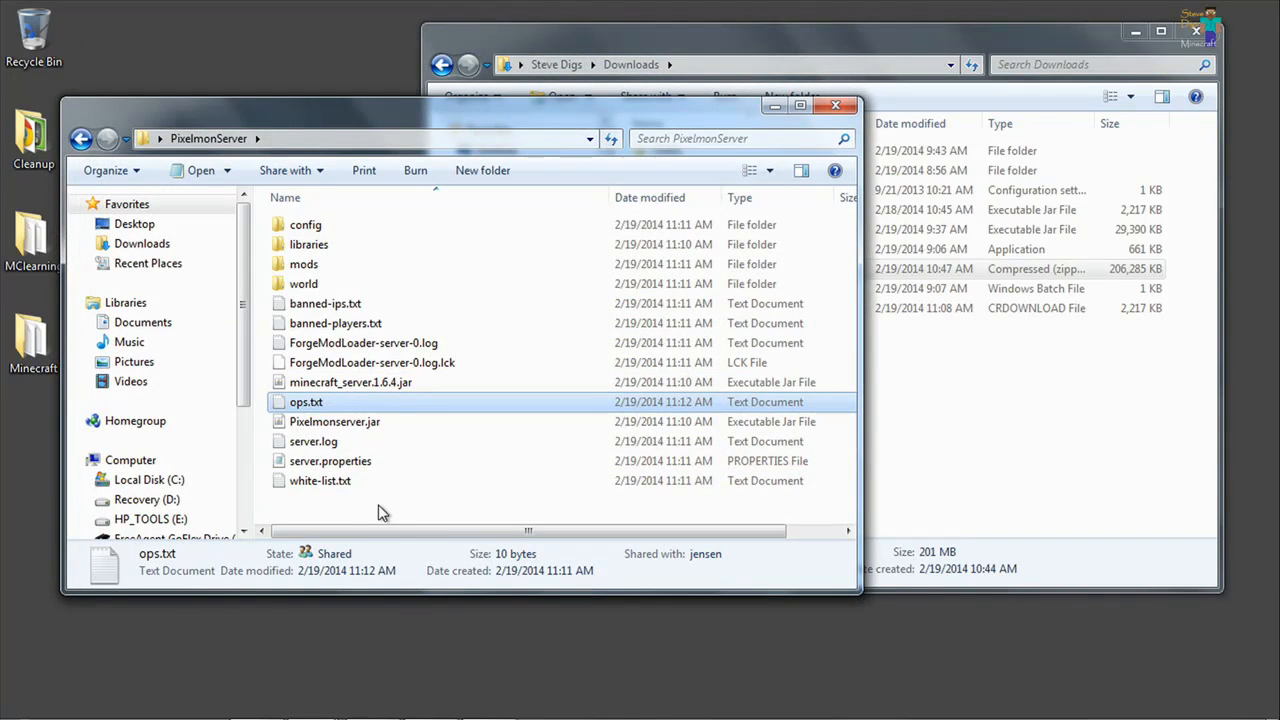
pyautogui.click(310, 421)
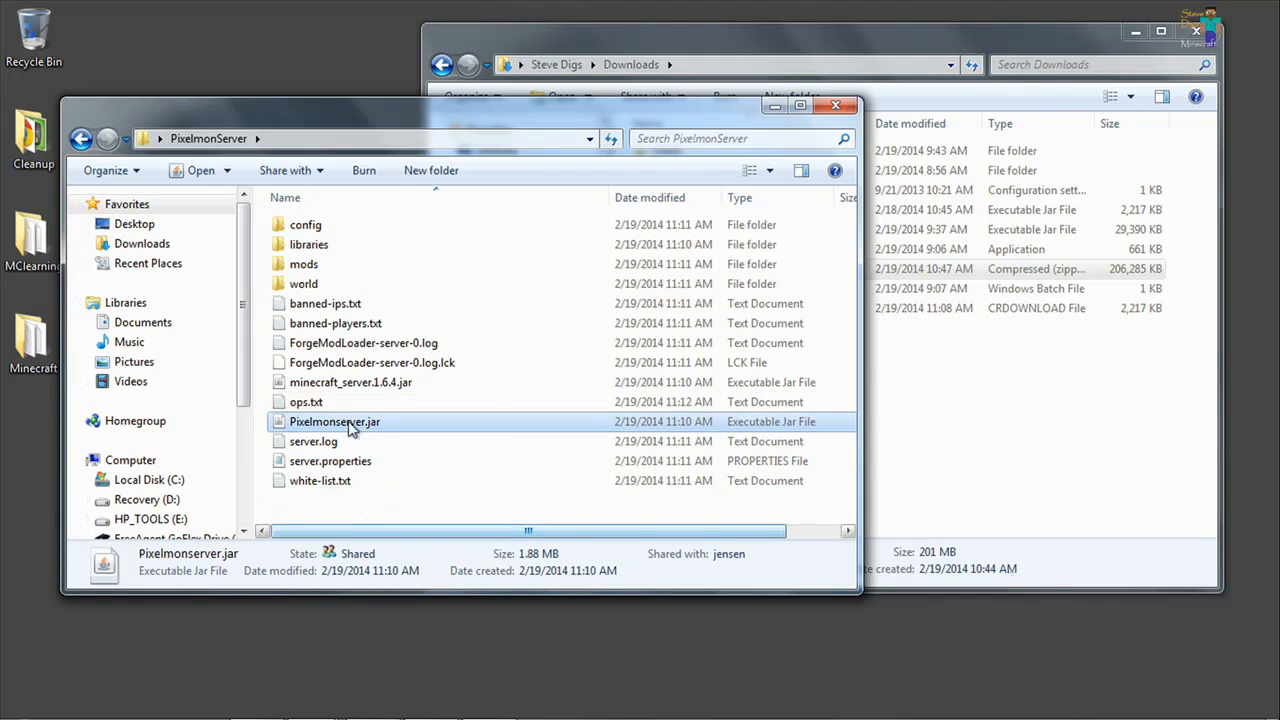
pyautogui.doubleClick(282, 422)
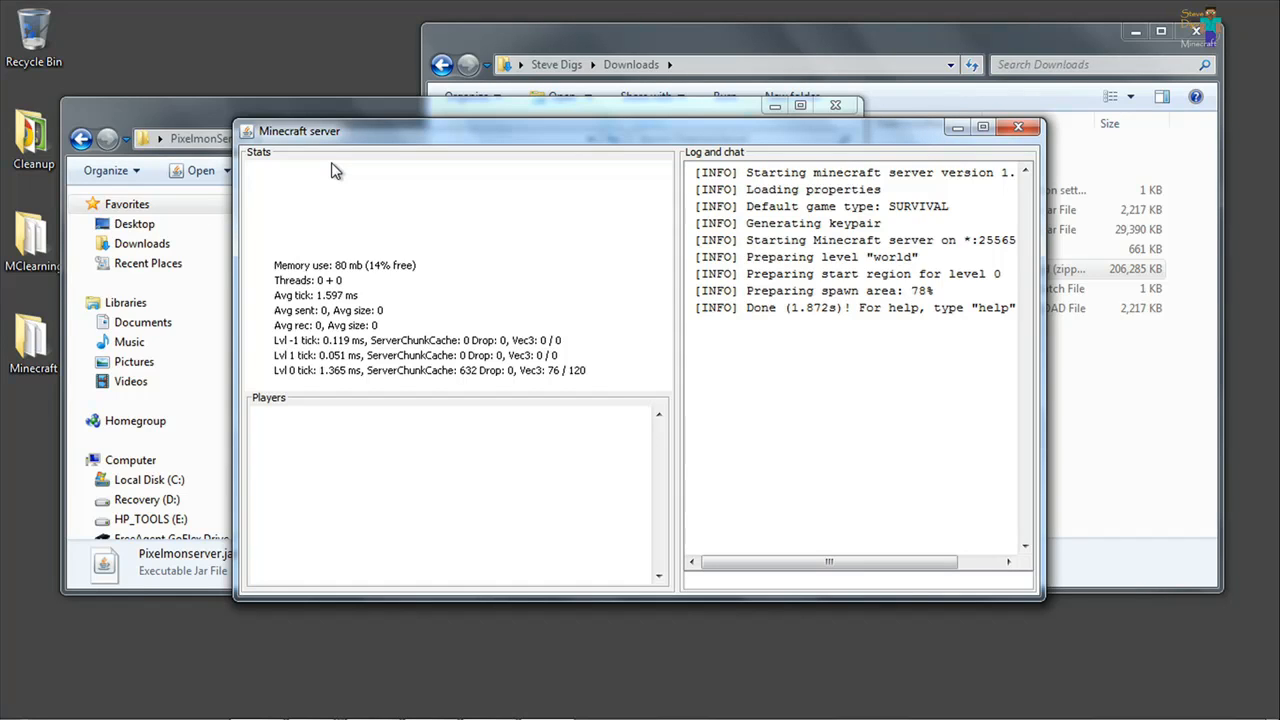
# Look up the computer's IPv4 address in the Local Area Connection details and close the connection dialogs.
pyautogui.press('super')
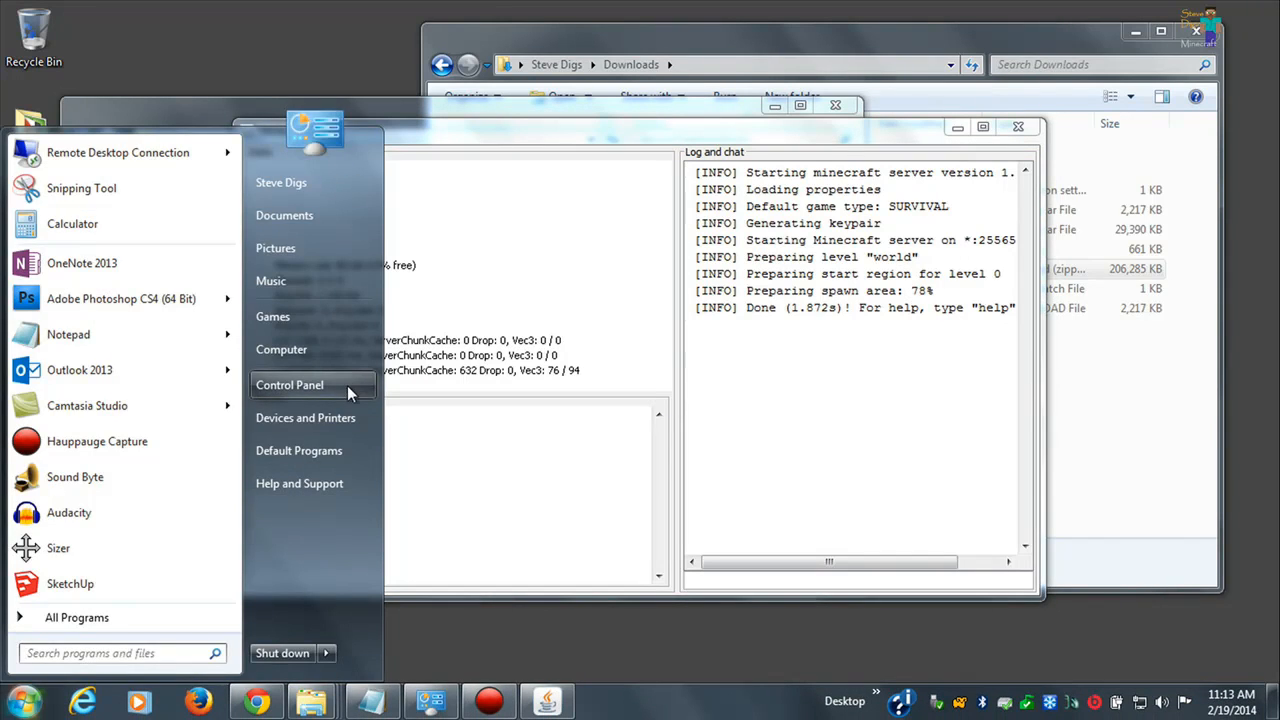
pyautogui.click(347, 385)
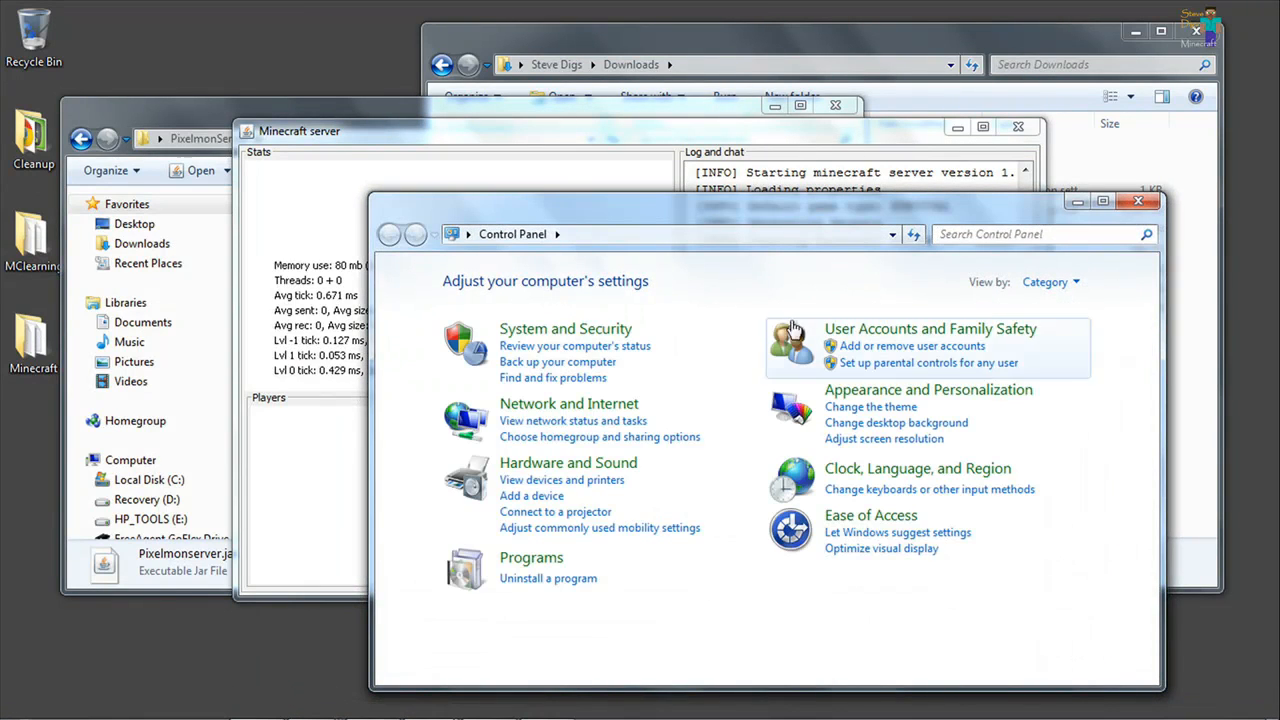
pyautogui.click(583, 422)
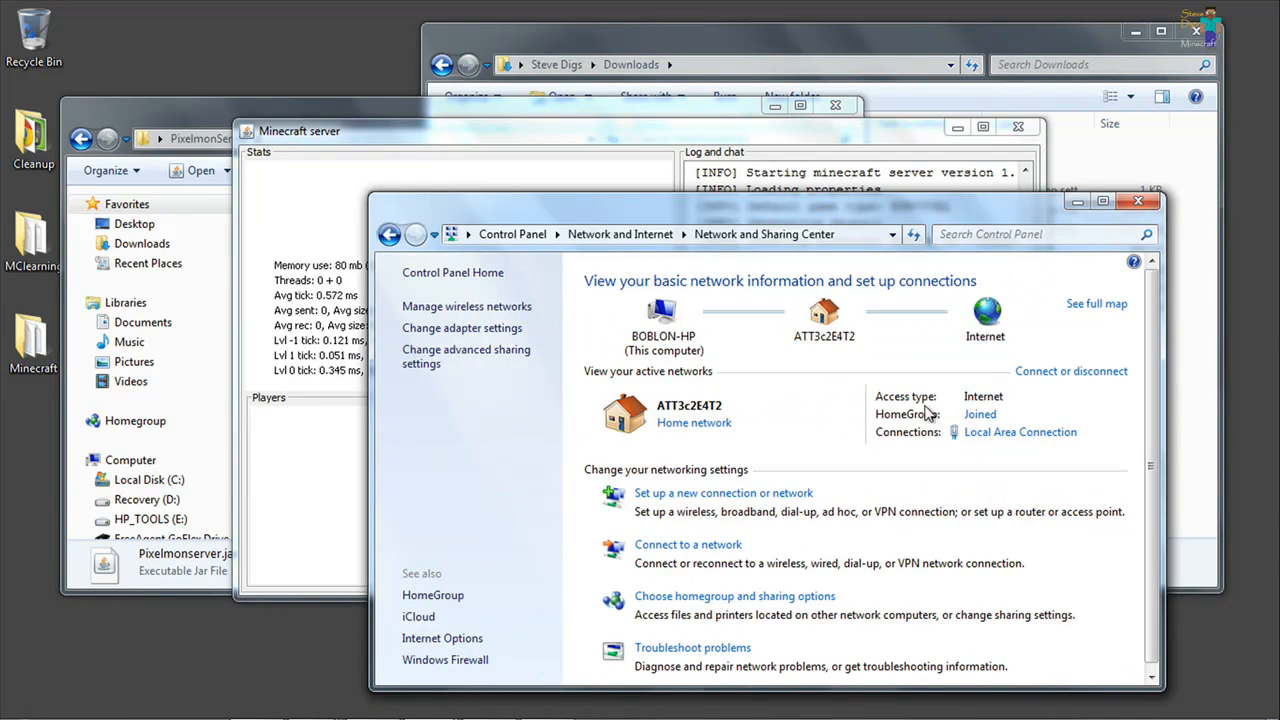
pyautogui.click(1000, 432)
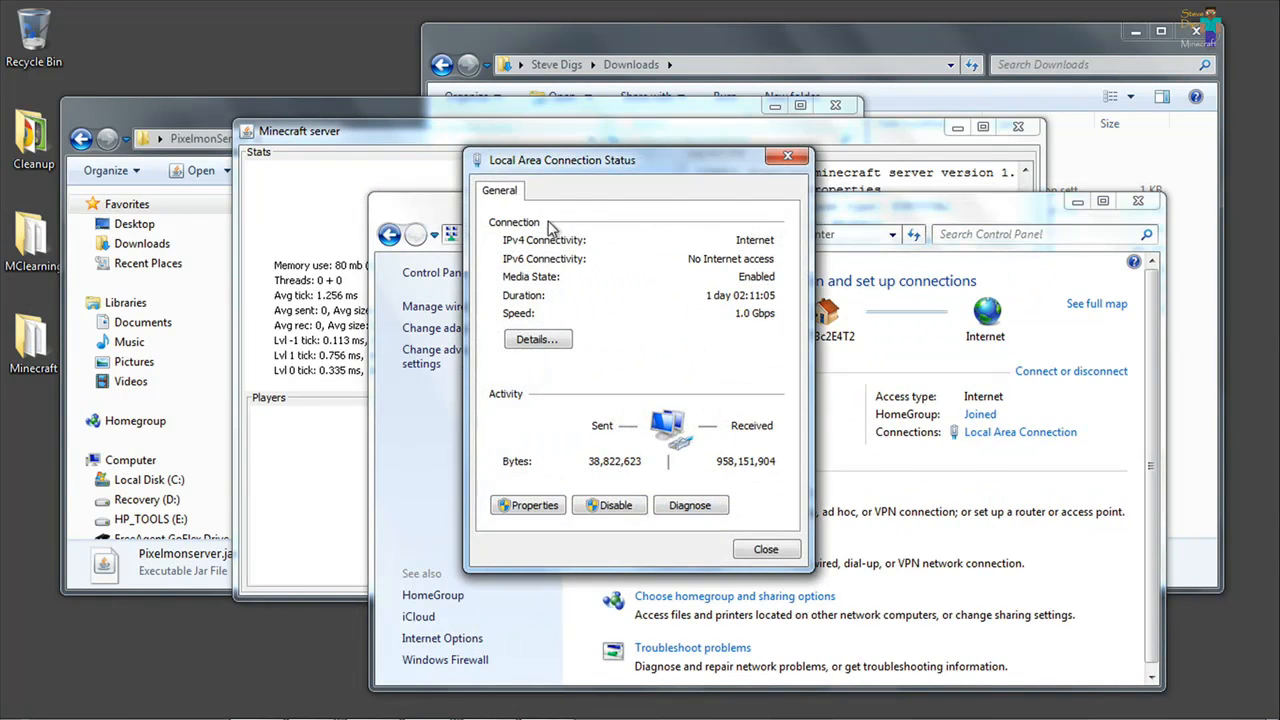
pyautogui.moveTo(565, 170); pyautogui.dragTo(695, 252)
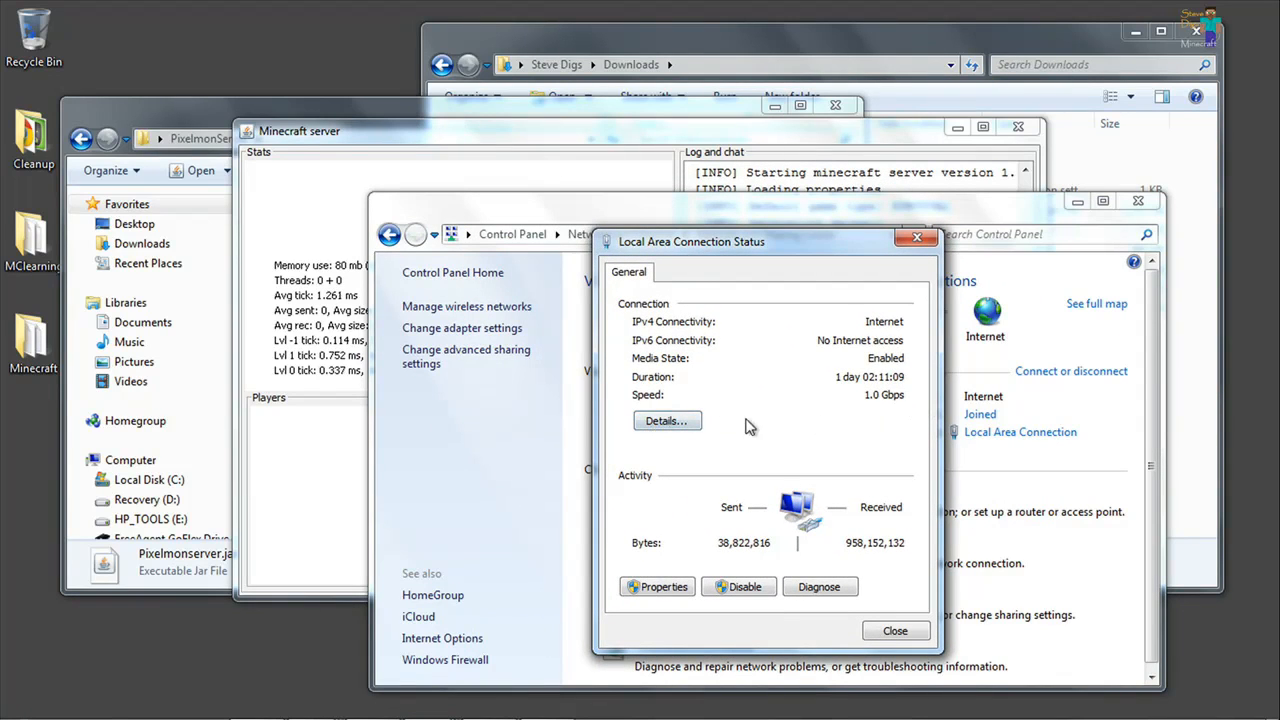
pyautogui.click(680, 428)
pyautogui.click(823, 410)
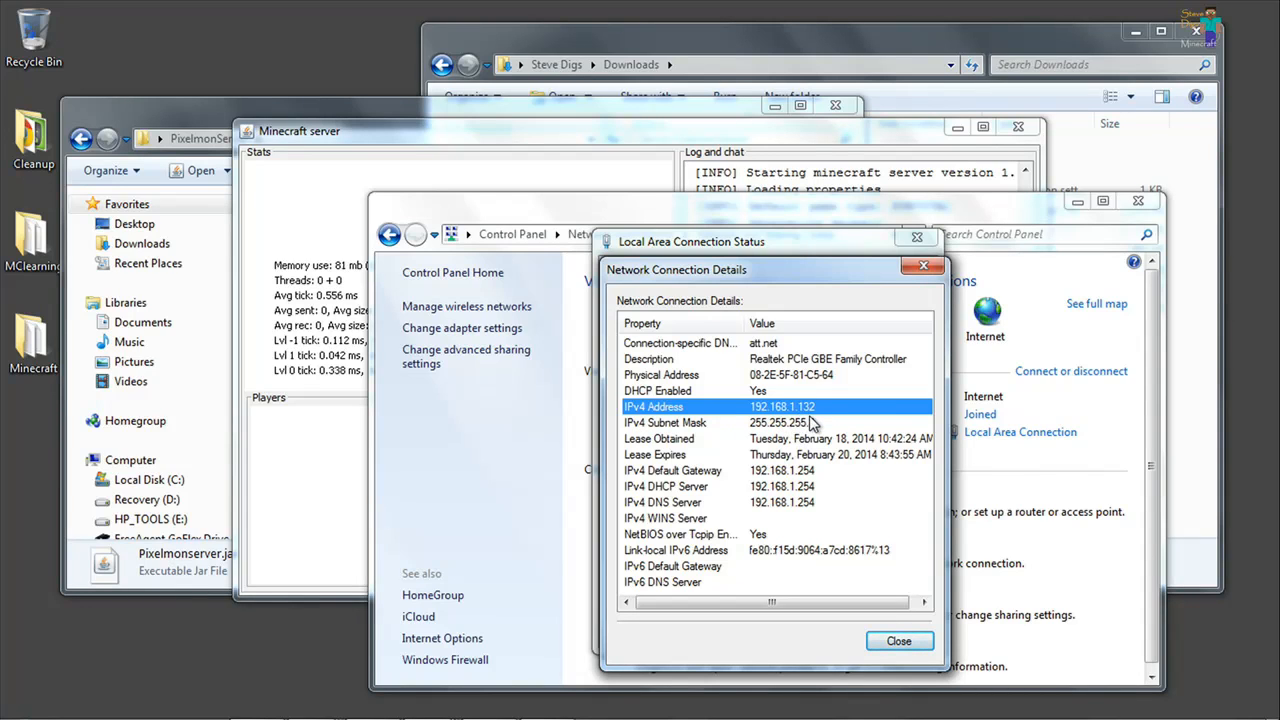
pyautogui.click(897, 642)
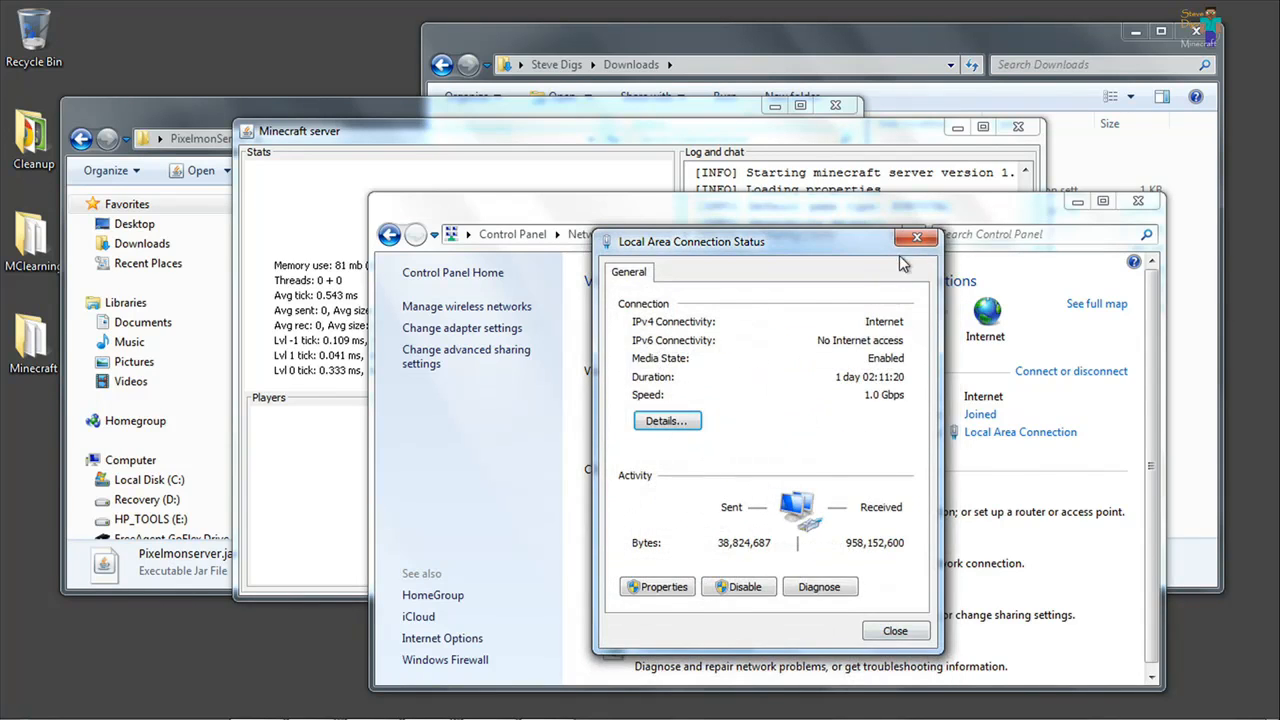
pyautogui.click(915, 238)
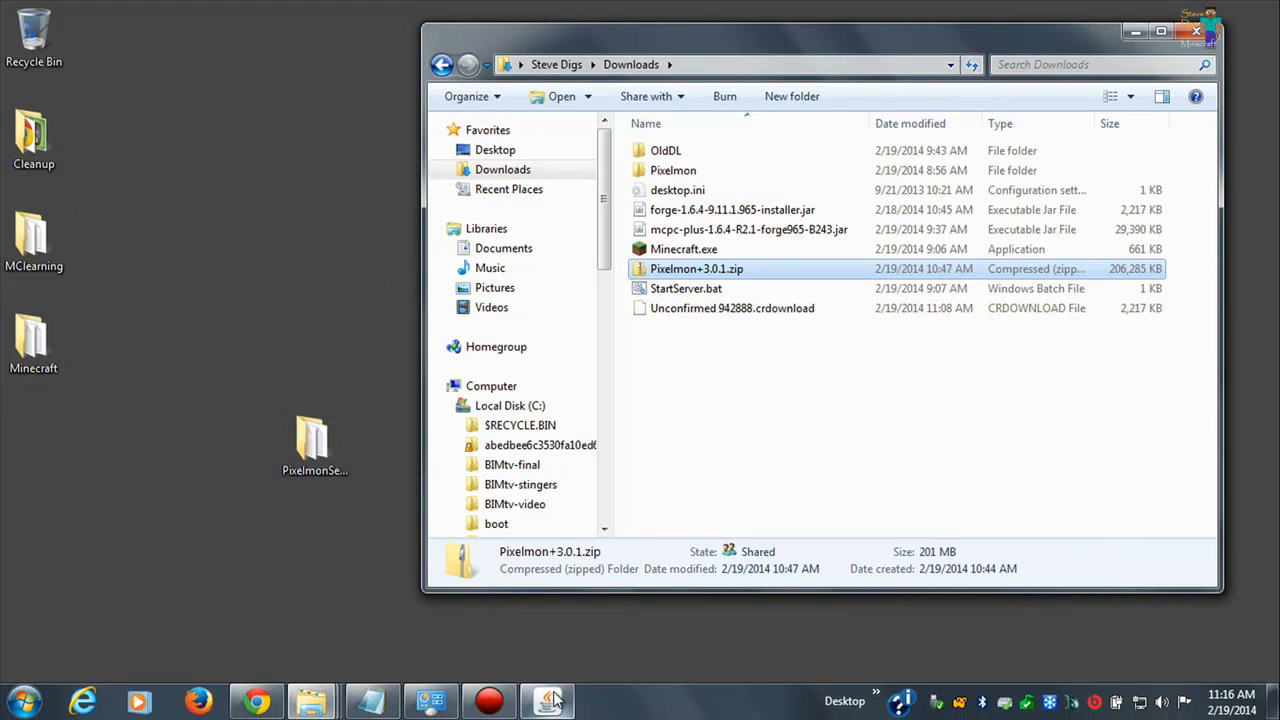
# Check the running Minecraft server window, minimize it, and launch Minecraft.exe from Downloads with the Pixelmon 3.0.1 profile.
pyautogui.click(550, 700)
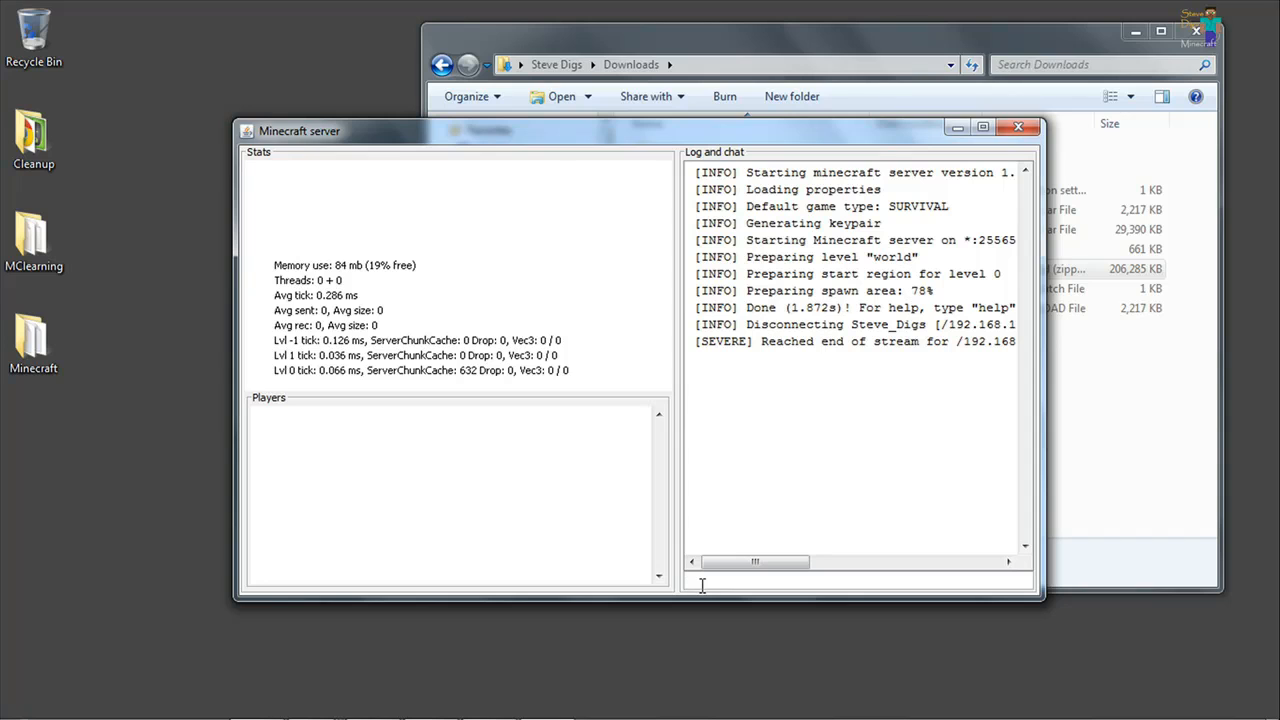
pyautogui.click(956, 128)
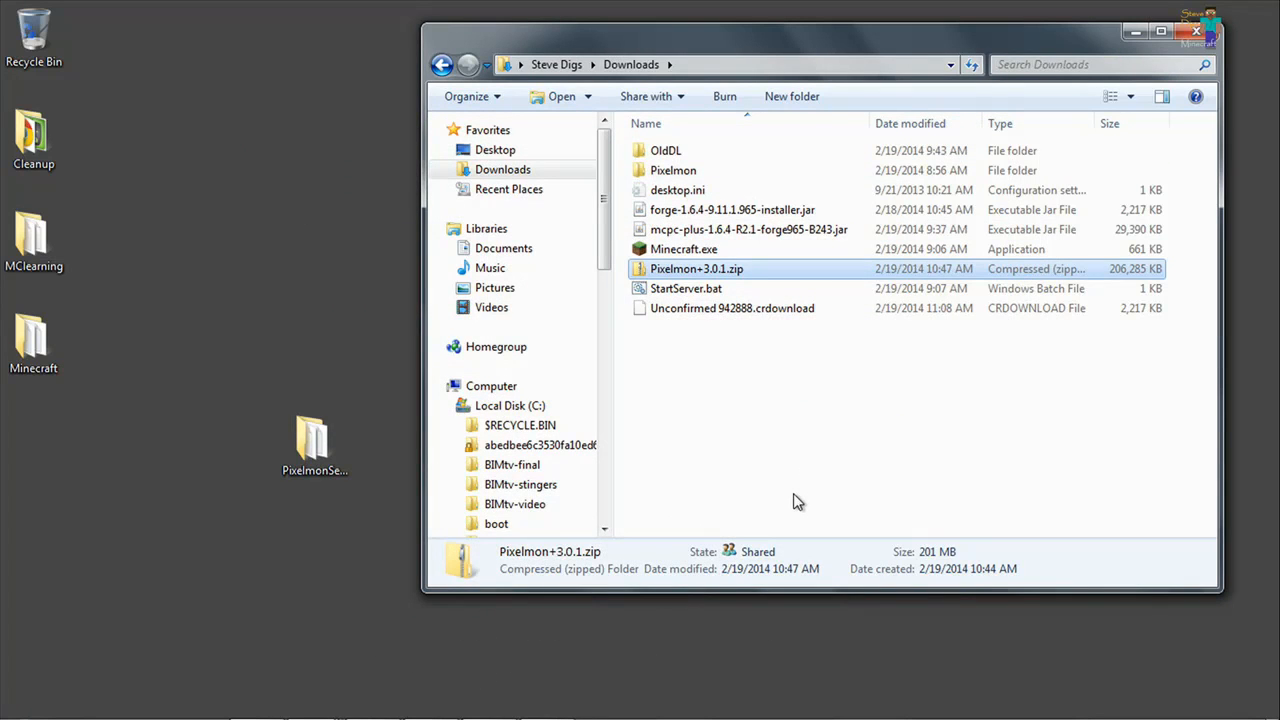
pyautogui.doubleClick(673, 252)
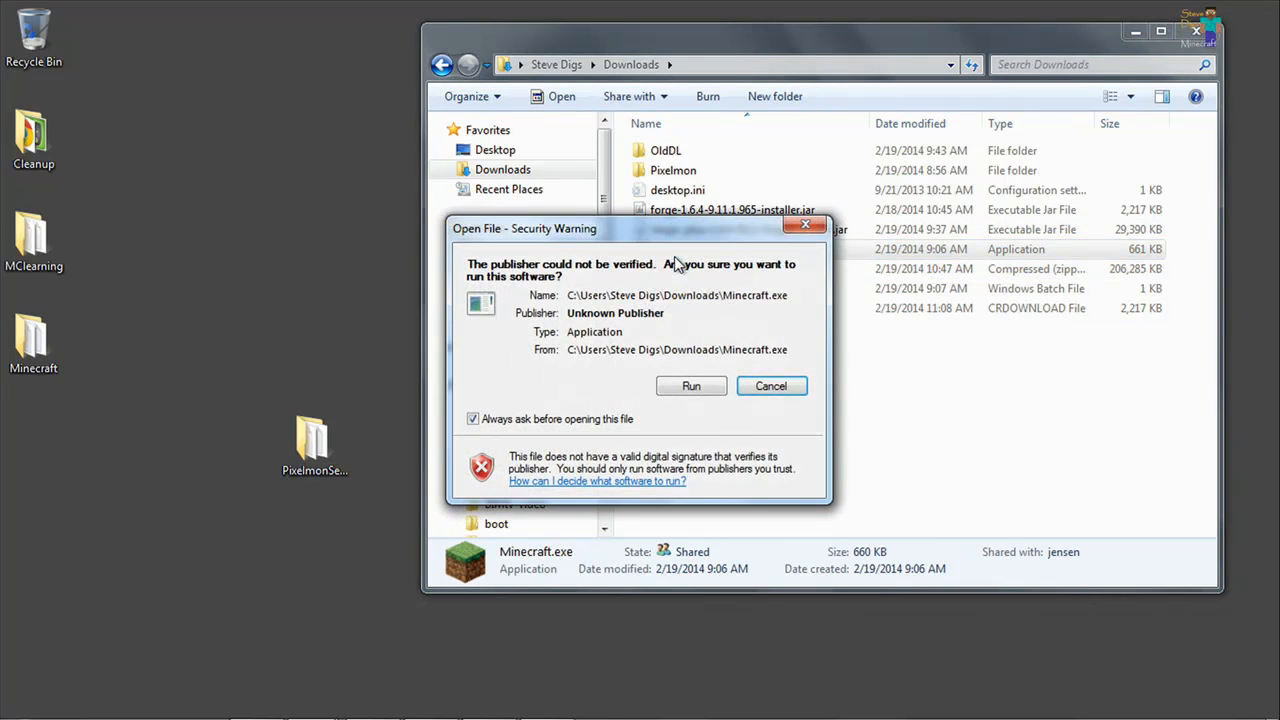
pyautogui.click(708, 385)
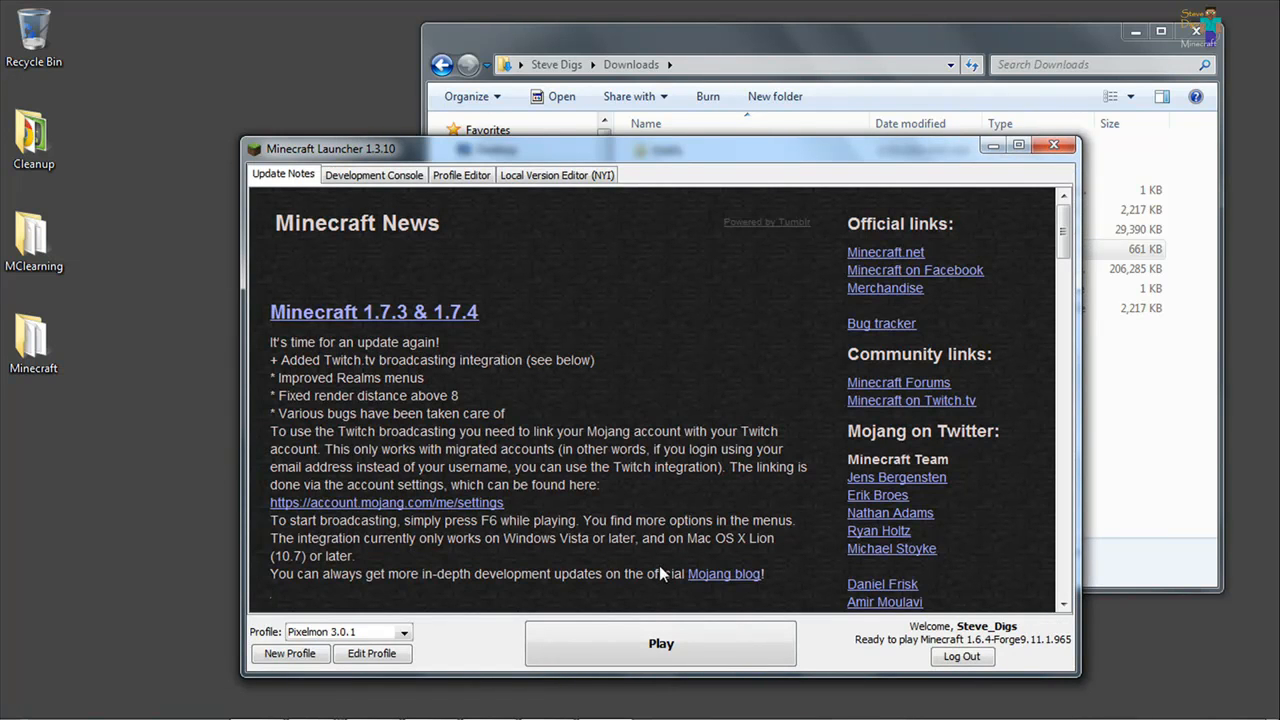
pyautogui.click(630, 643)
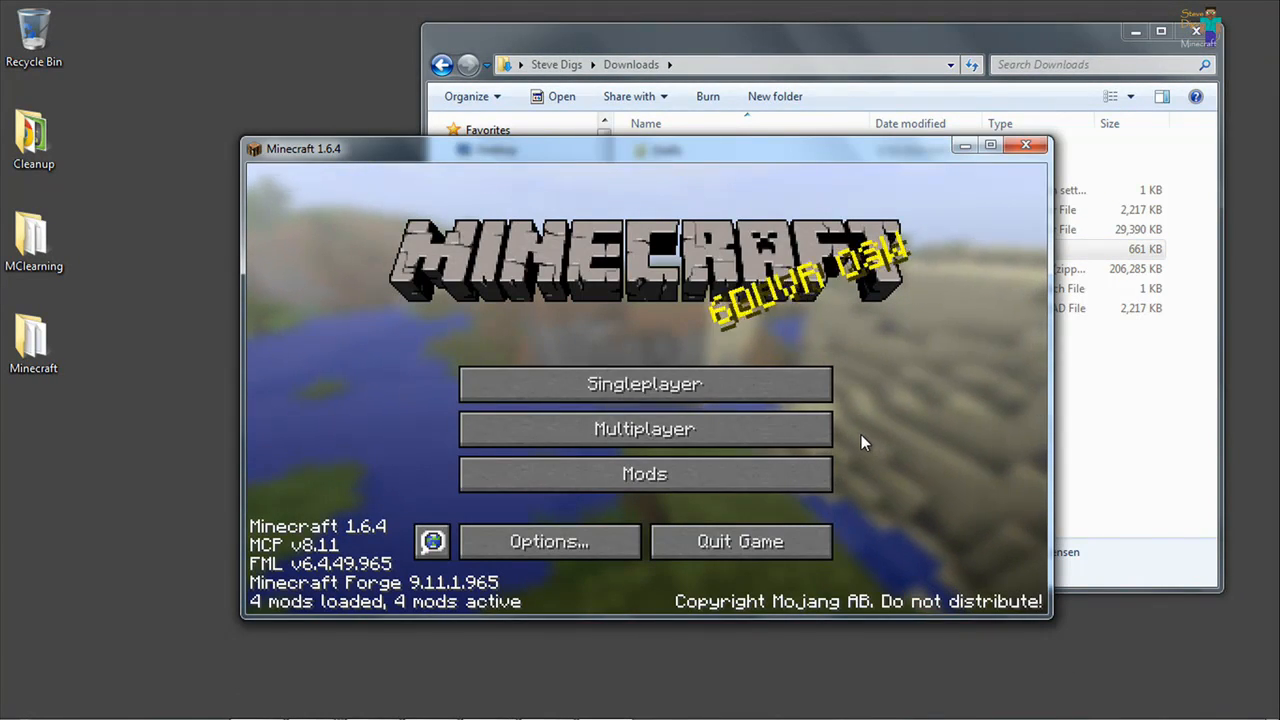
# Add a multiplayer server named "Pixelmon" followed by the player's name, with the server address 192.168.1.132.
pyautogui.click(561, 428)
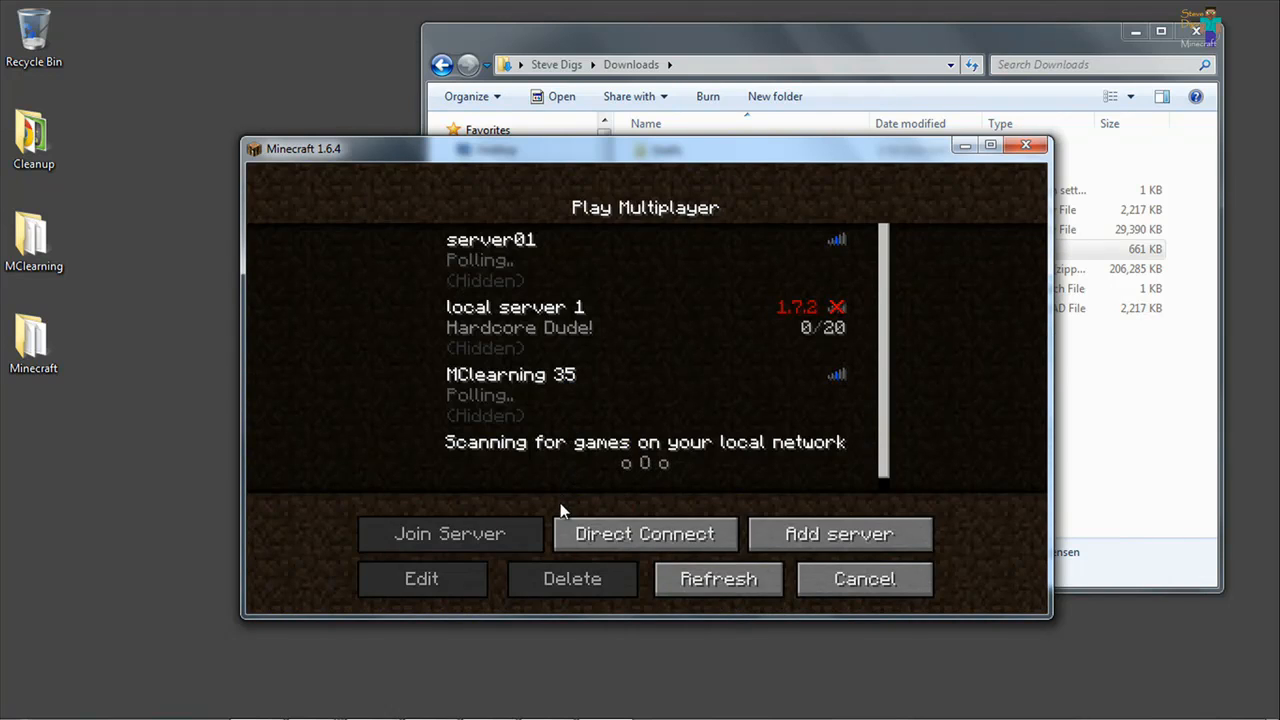
pyautogui.click(838, 536)
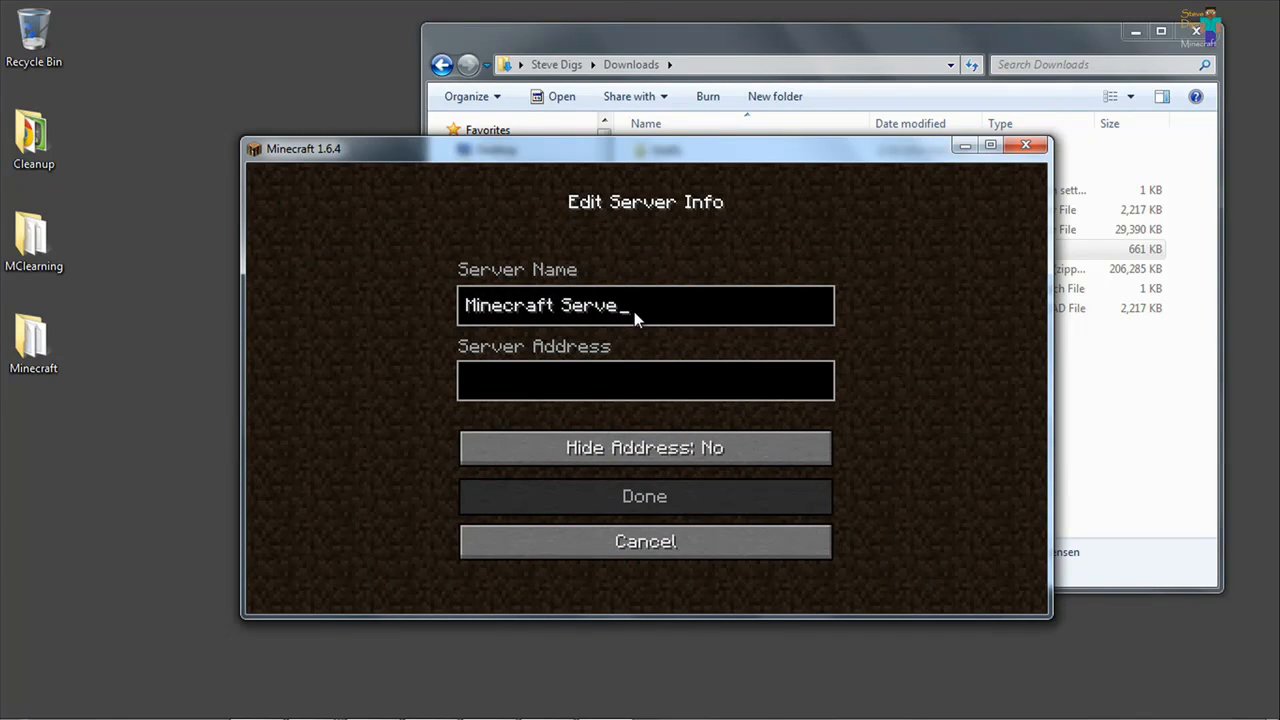
pyautogui.press('BackSpace')
pyautogui.press('BackSpace')
pyautogui.press('BackSpace')
pyautogui.press('BackSpace')
pyautogui.press('BackSpace')
pyautogui.press('BackSpace')
pyautogui.press('BackSpace')
pyautogui.press('BackSpace')
pyautogui.press('BackSpace')
pyautogui.press('BackSpace')
pyautogui.press('BackSpace')
pyautogui.press('BackSpace')
pyautogui.press('BackSpace')
pyautogui.press('BackSpace')
pyautogui.press('BackSpace')
pyautogui.write('P')
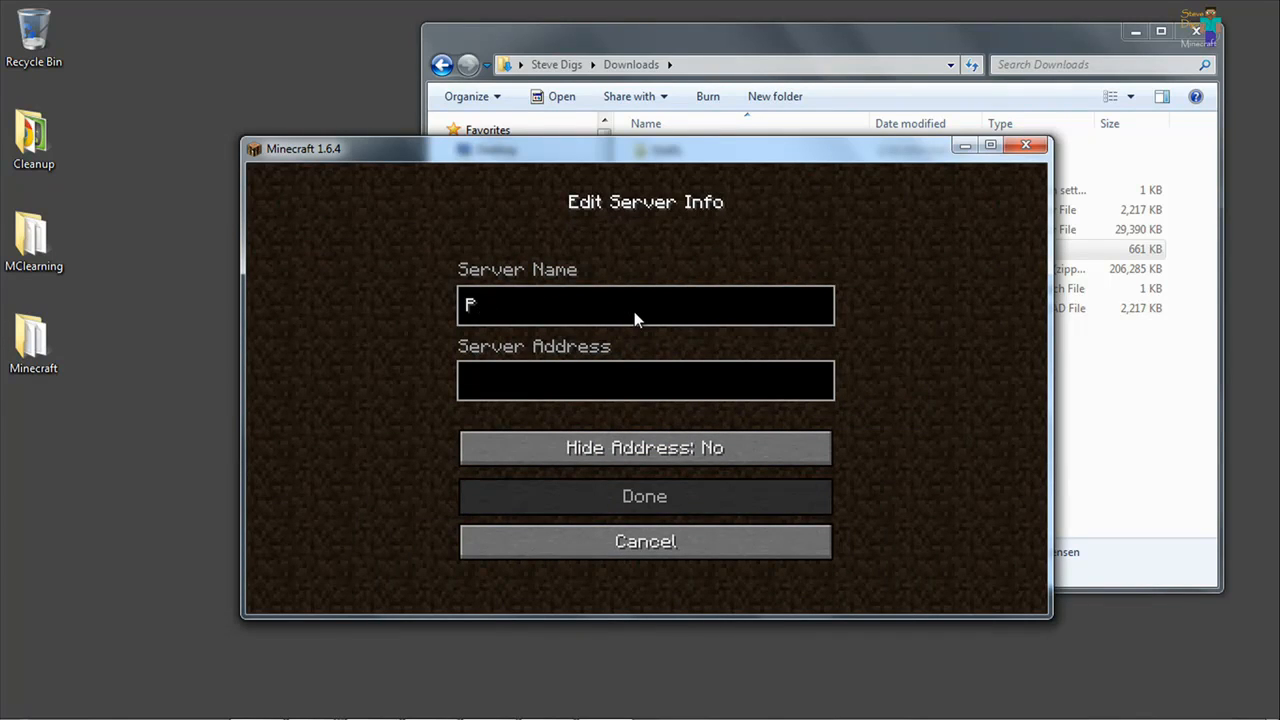
pyautogui.write('ixelmon')
pyautogui.write('Ste')
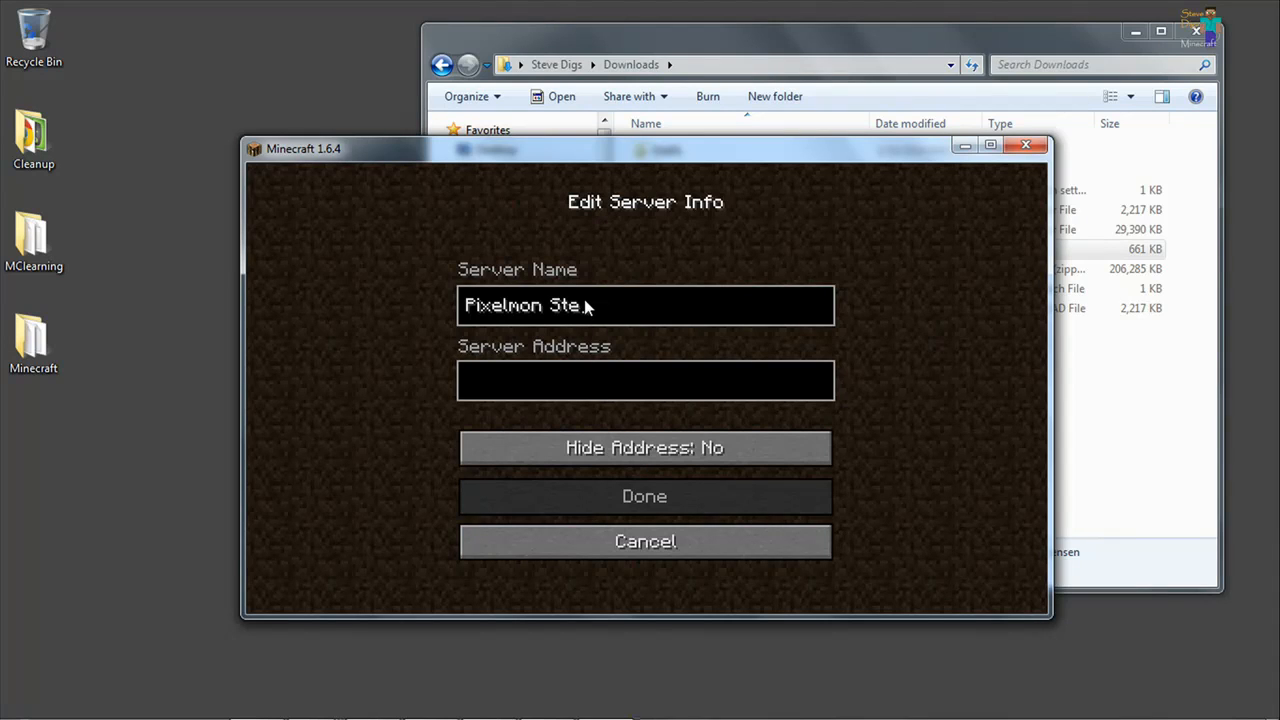
pyautogui.write('ve Digs')
pyautogui.click(496, 372)
pyautogui.write('192.168.1.132')
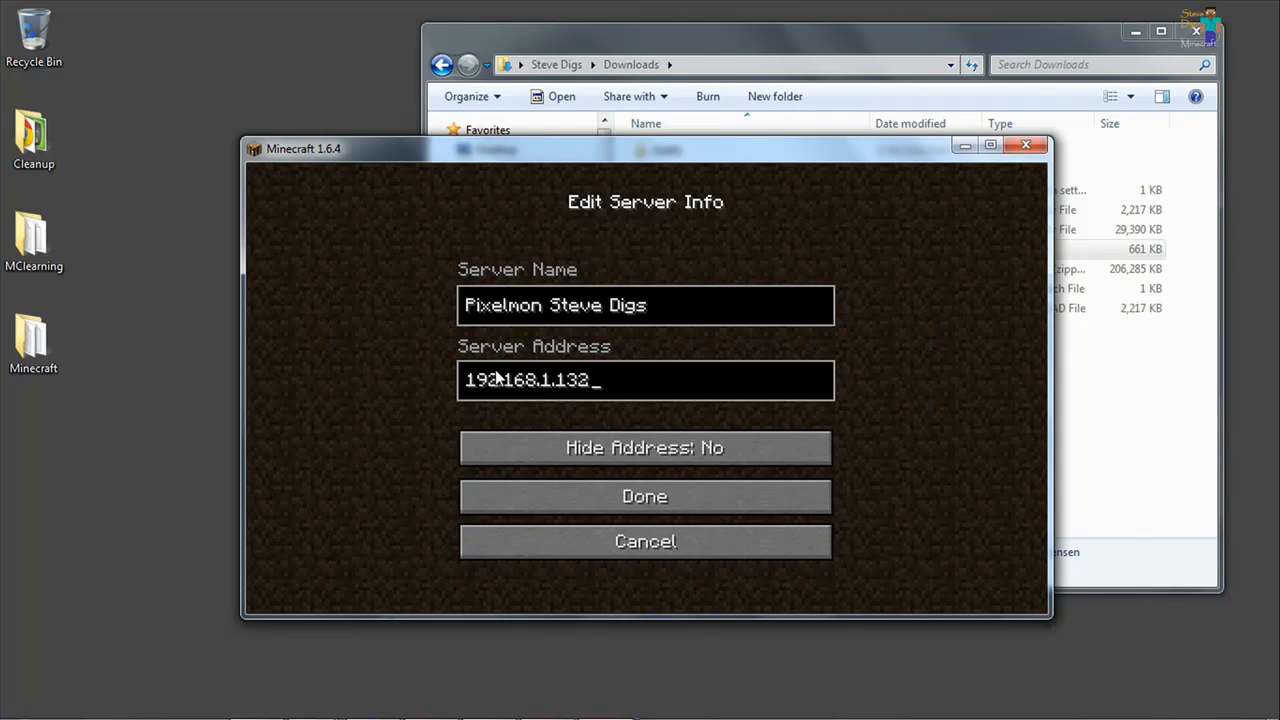
pyautogui.click(663, 494)
# Join the newly added Pixelmon server and pick Oshawott as the starter Pokemon.
pyautogui.click(511, 452)
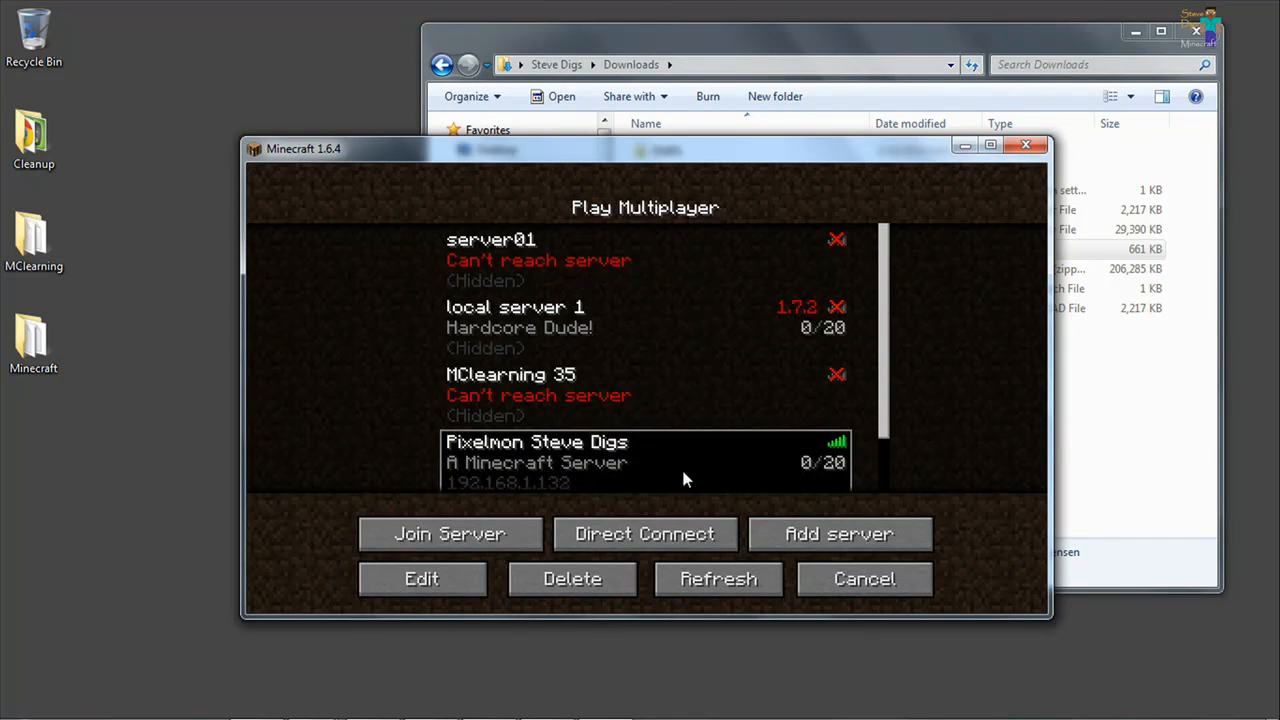
pyautogui.click(460, 536)
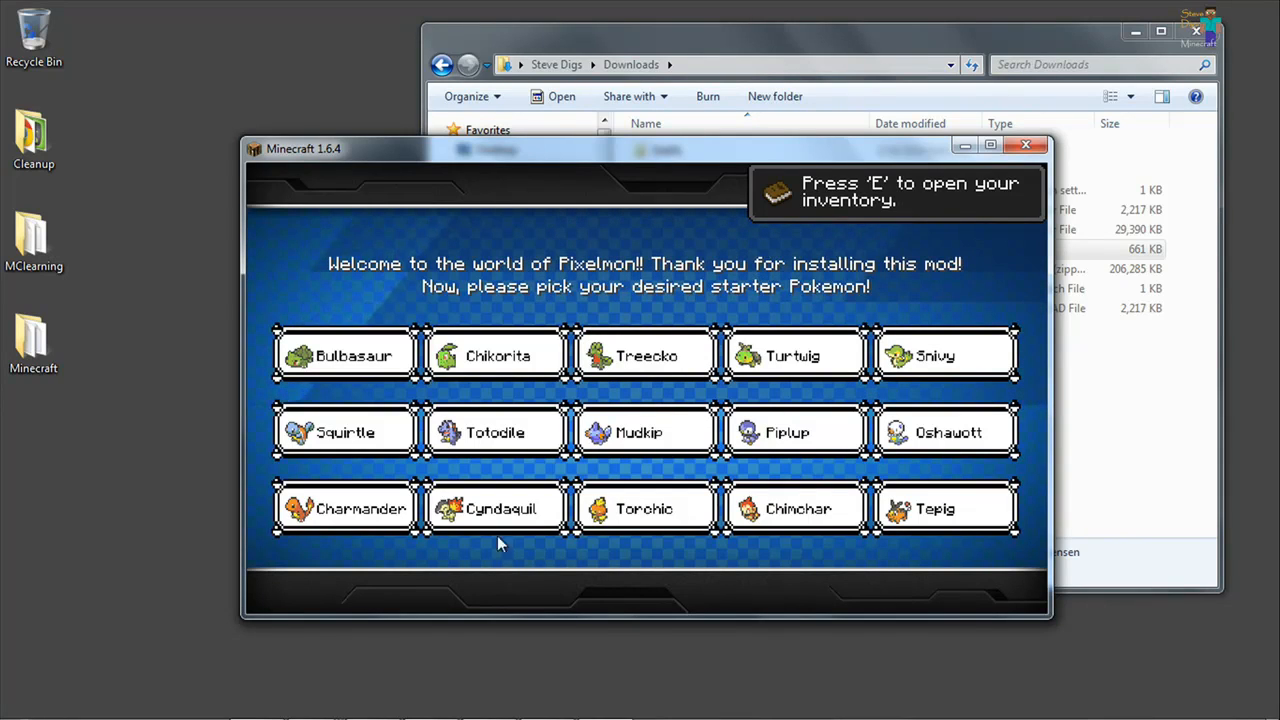
pyautogui.click(945, 432)
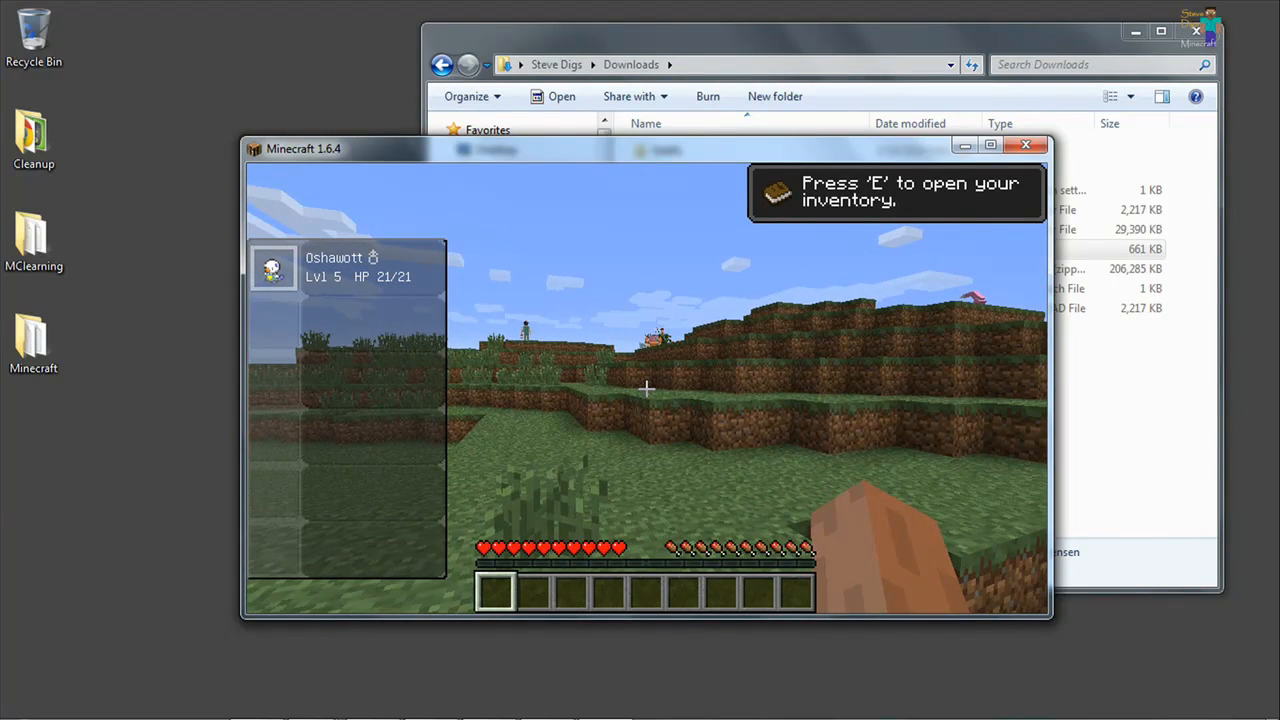
# Walk over the grassy hills and along the shoreline of the server world to examine the wild Pokemon.
pyautogui.press('w')
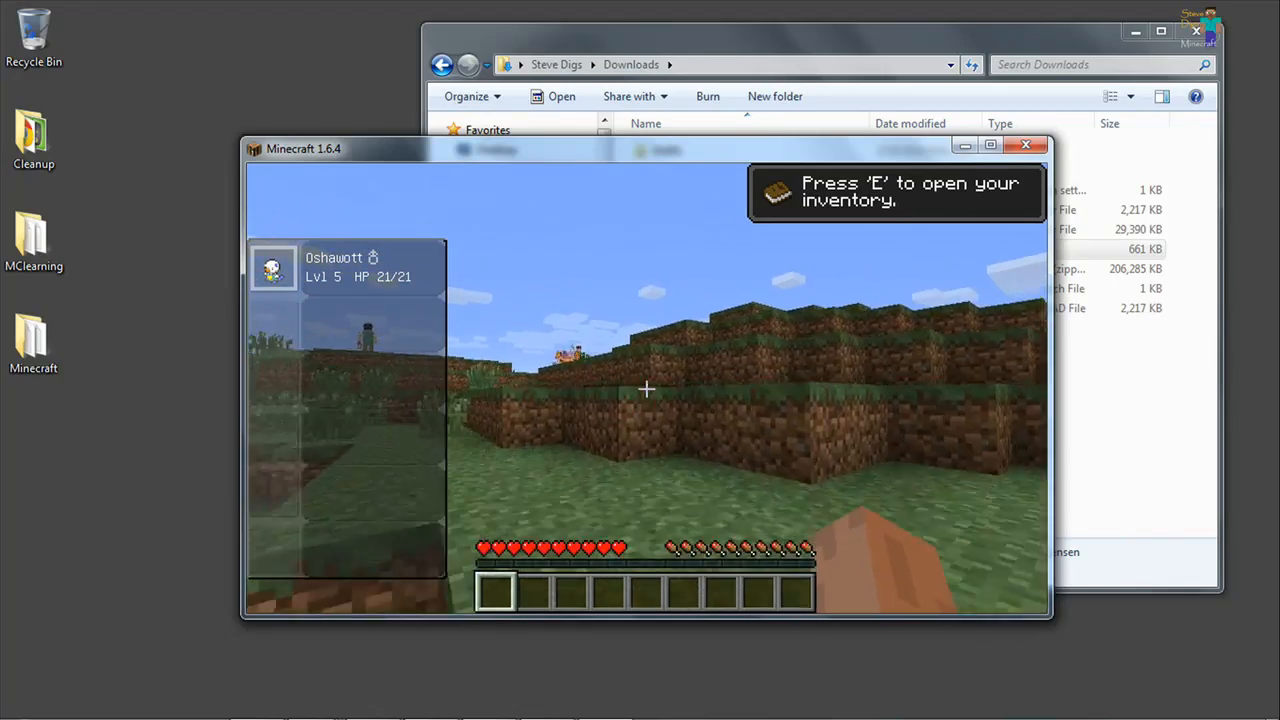
pyautogui.press('w')
pyautogui.press('space')
pyautogui.press('space')
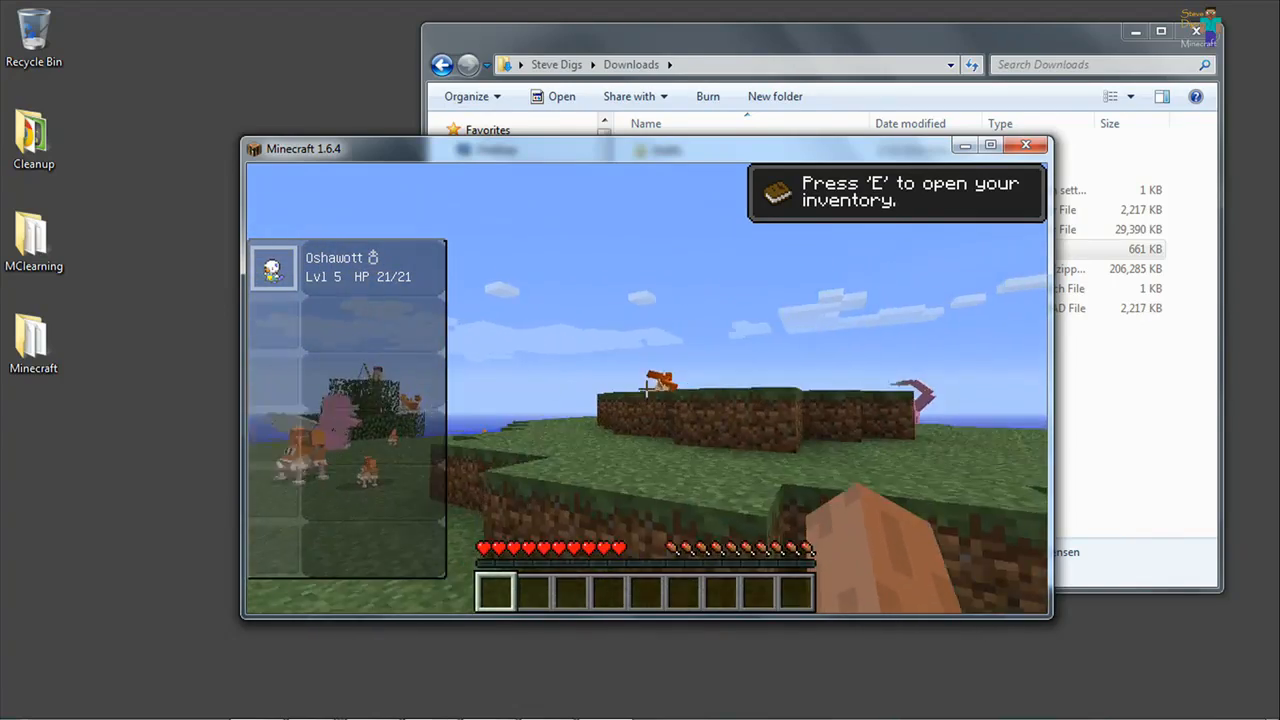
pyautogui.press('w')
pyautogui.press('space')
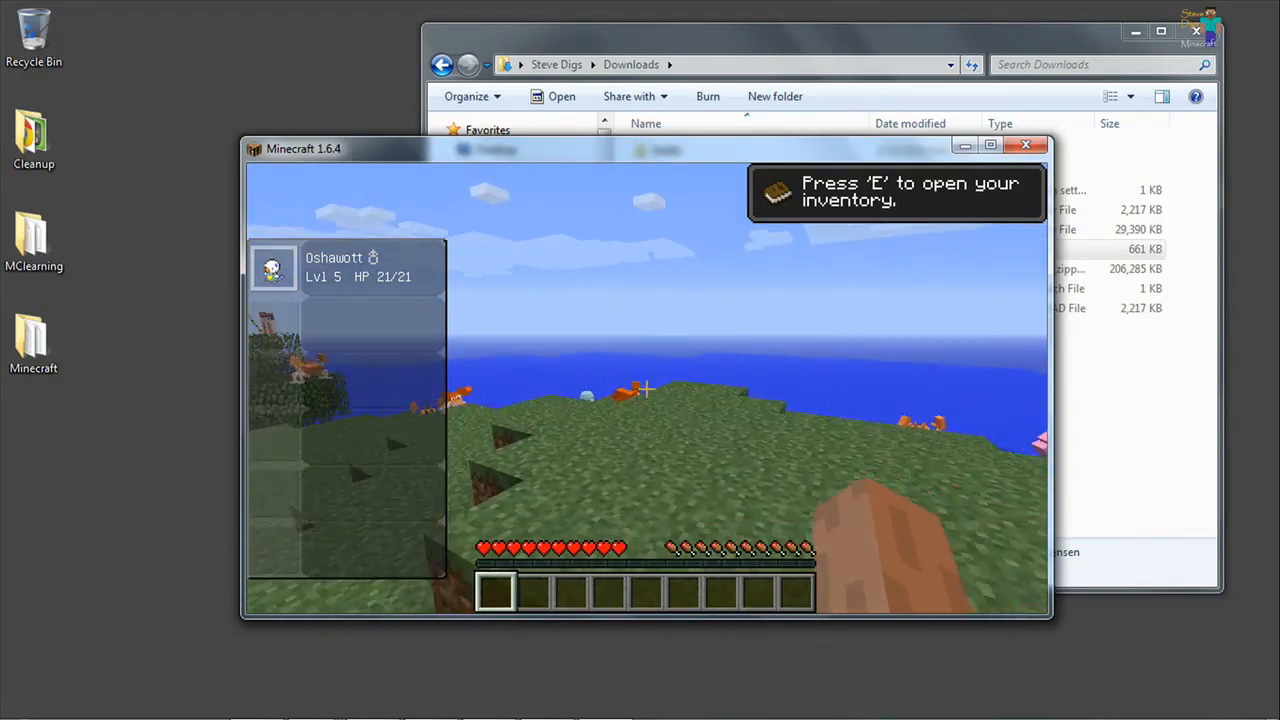
pyautogui.press('w')
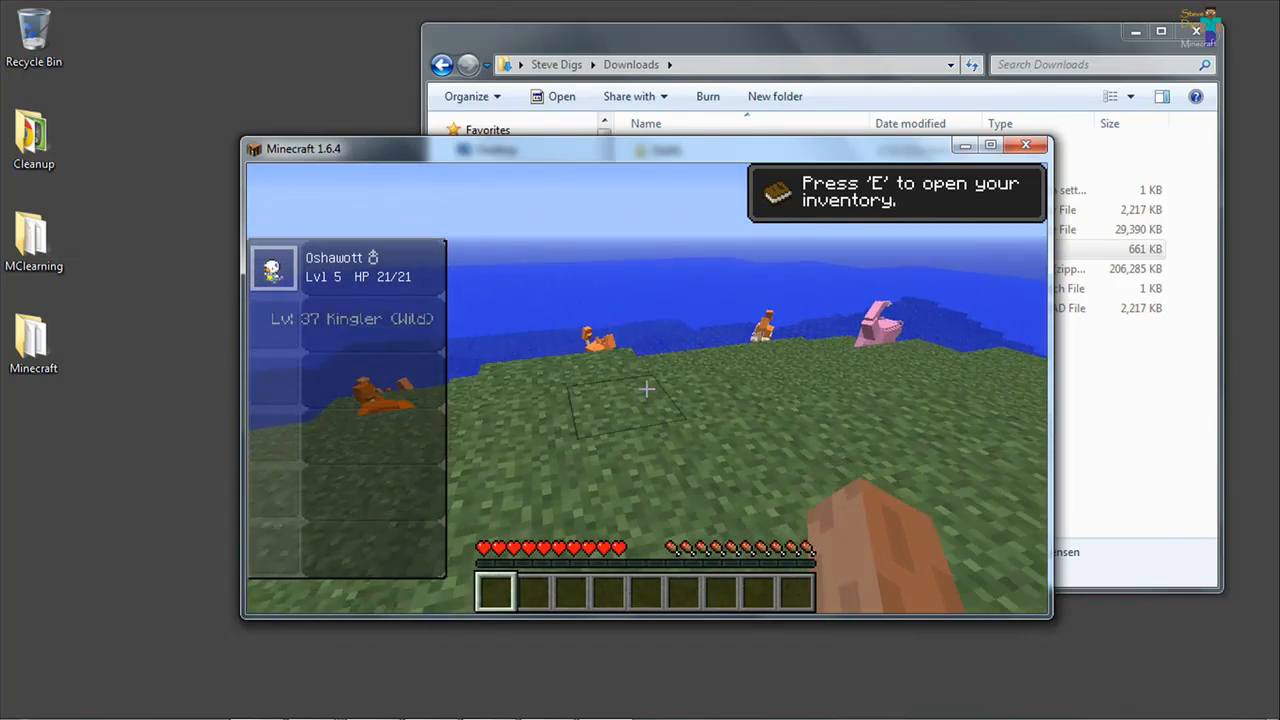
pyautogui.press('w')
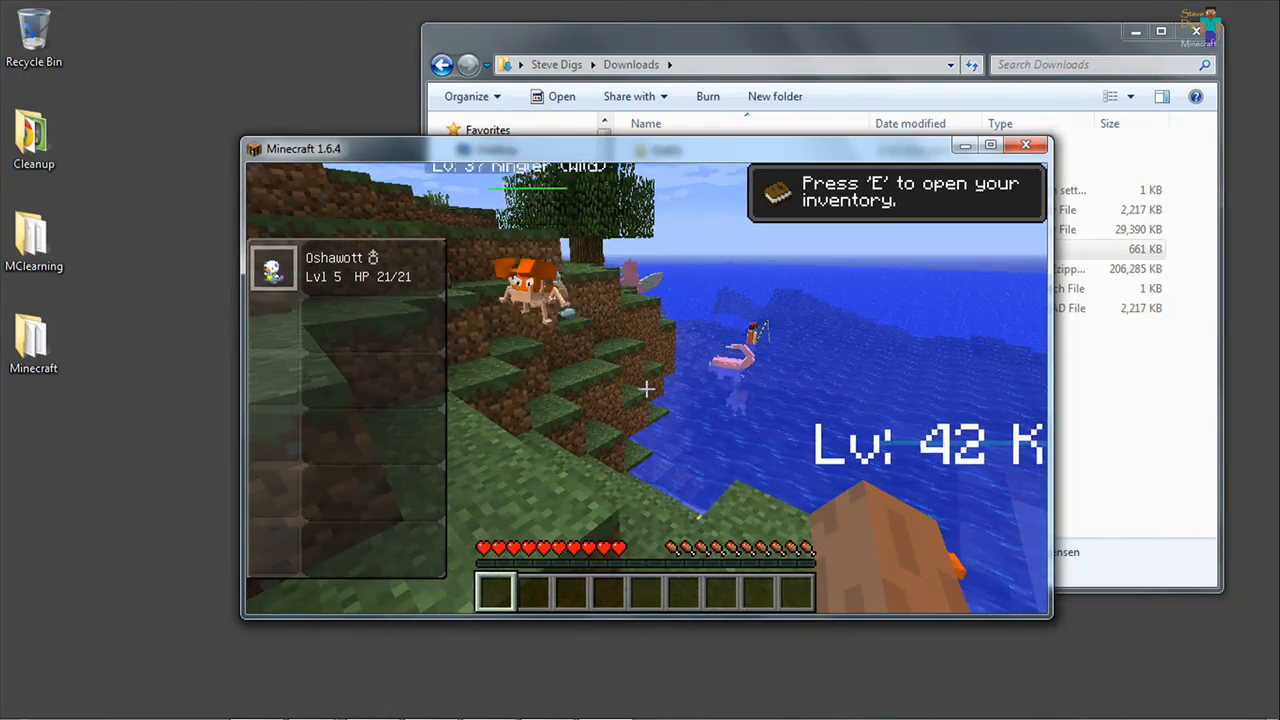
pyautogui.press('w')
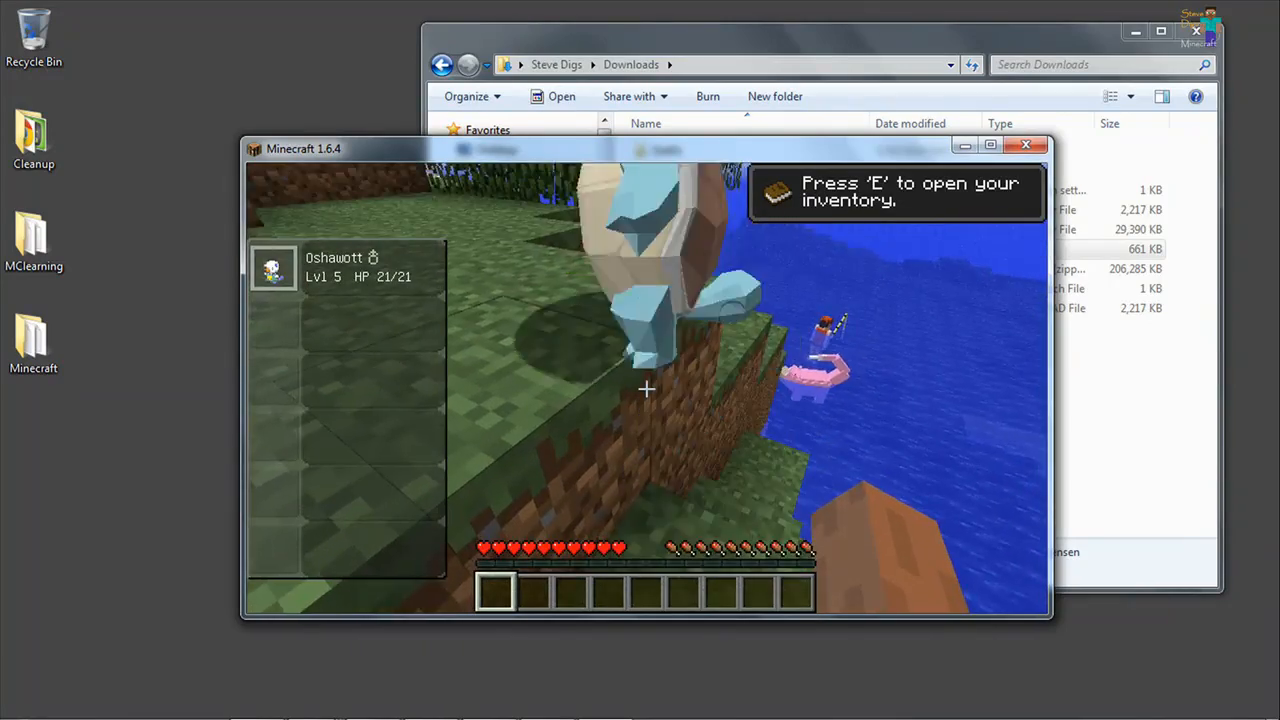
pyautogui.press('w')
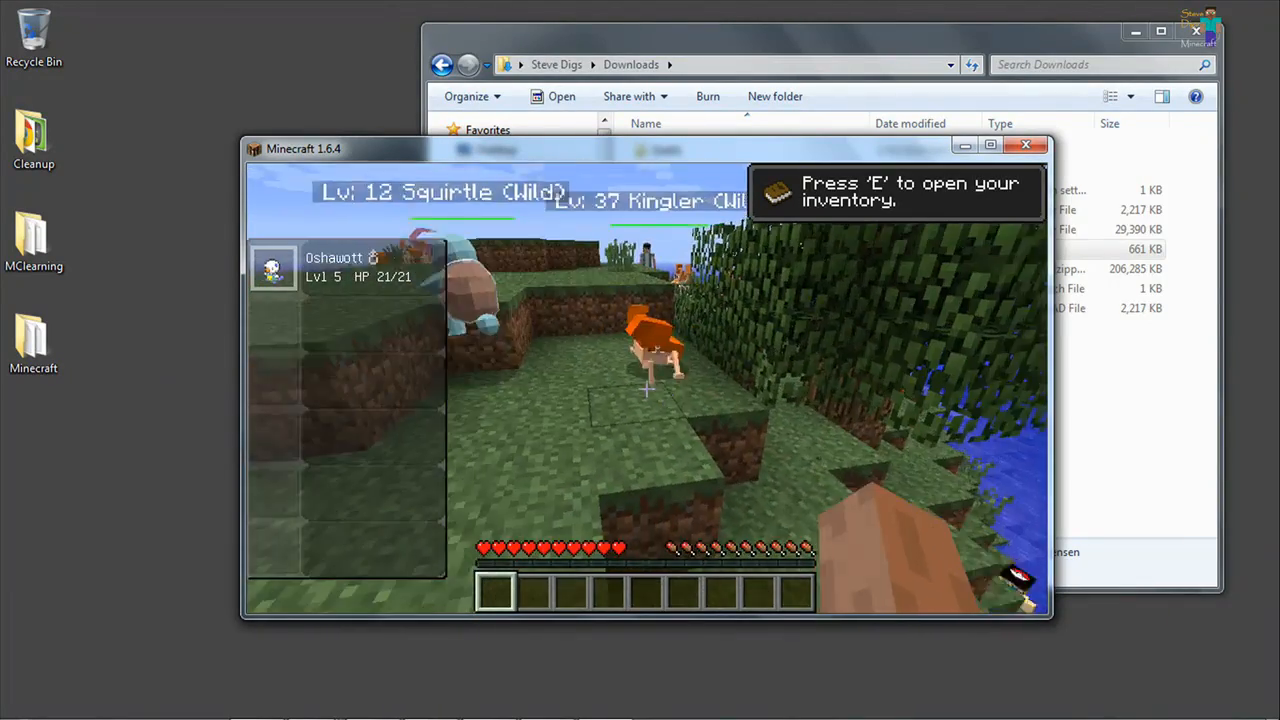